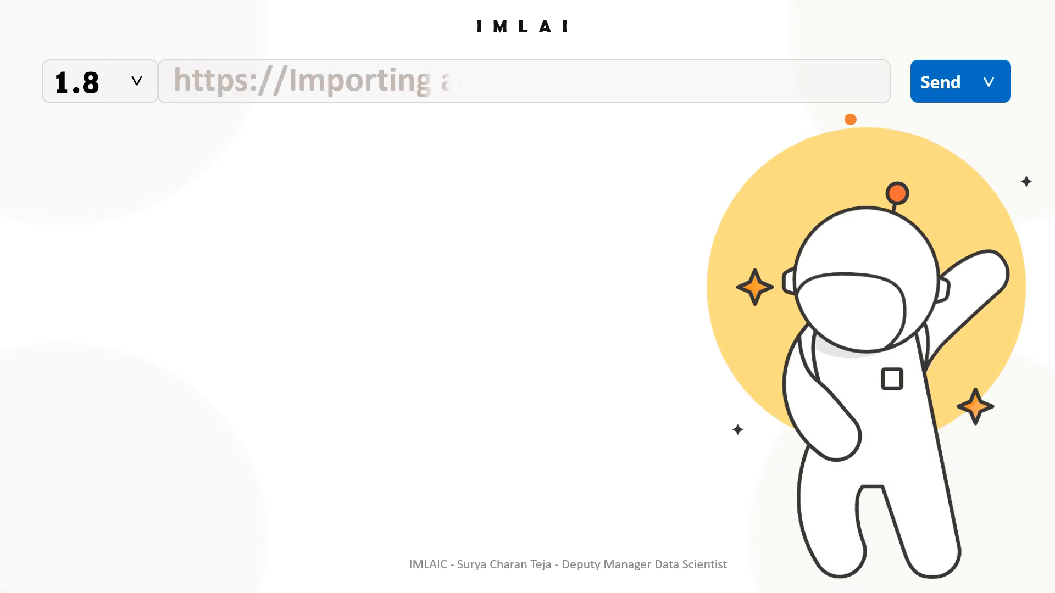
Step: Switch to Postman and close its Settings dialog
key(super)
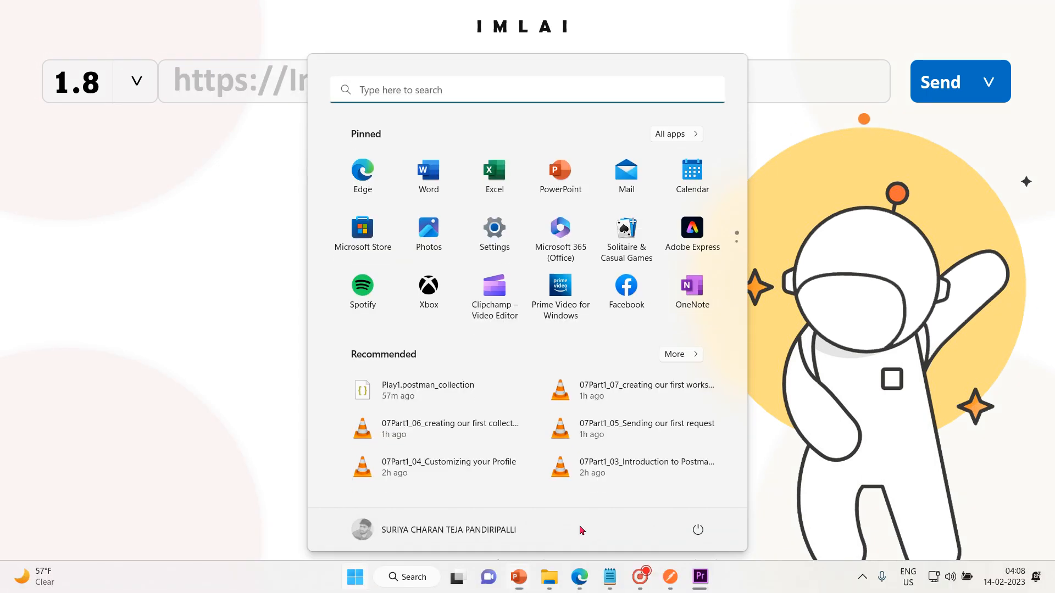
mouse_move(670, 576)
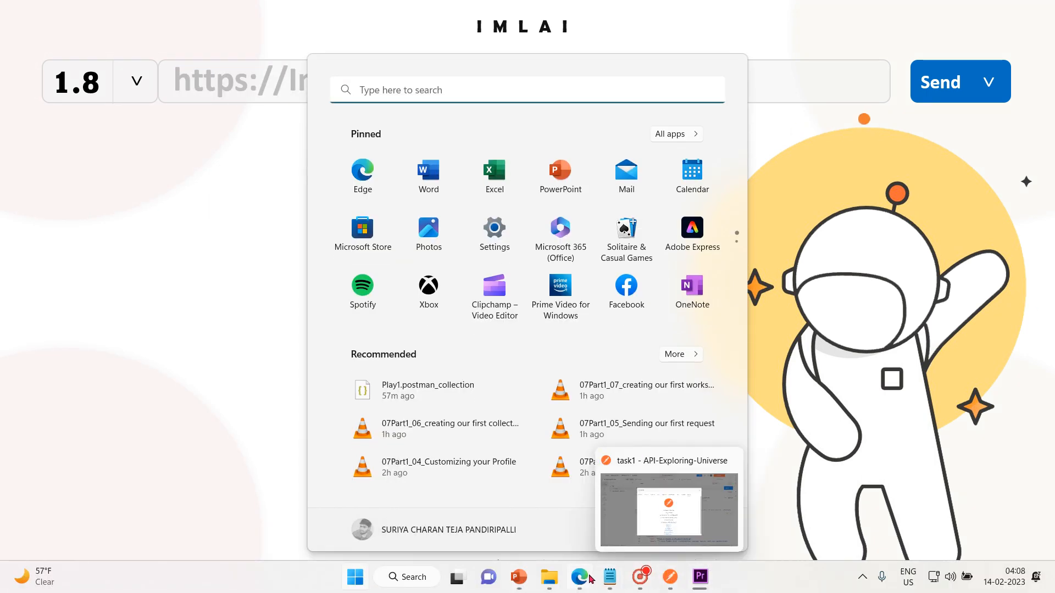
click(669, 504)
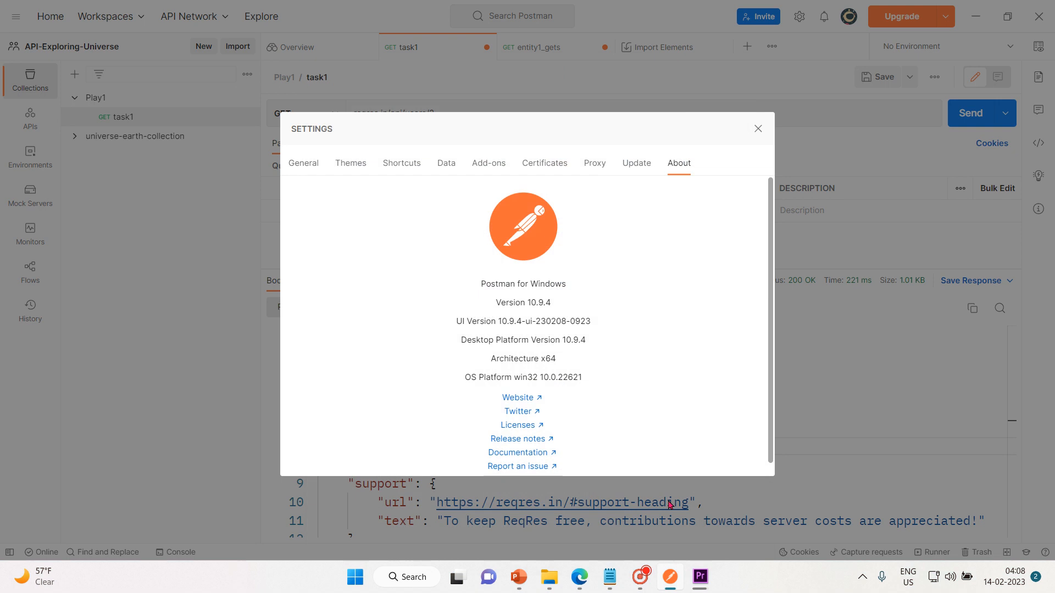
click(757, 129)
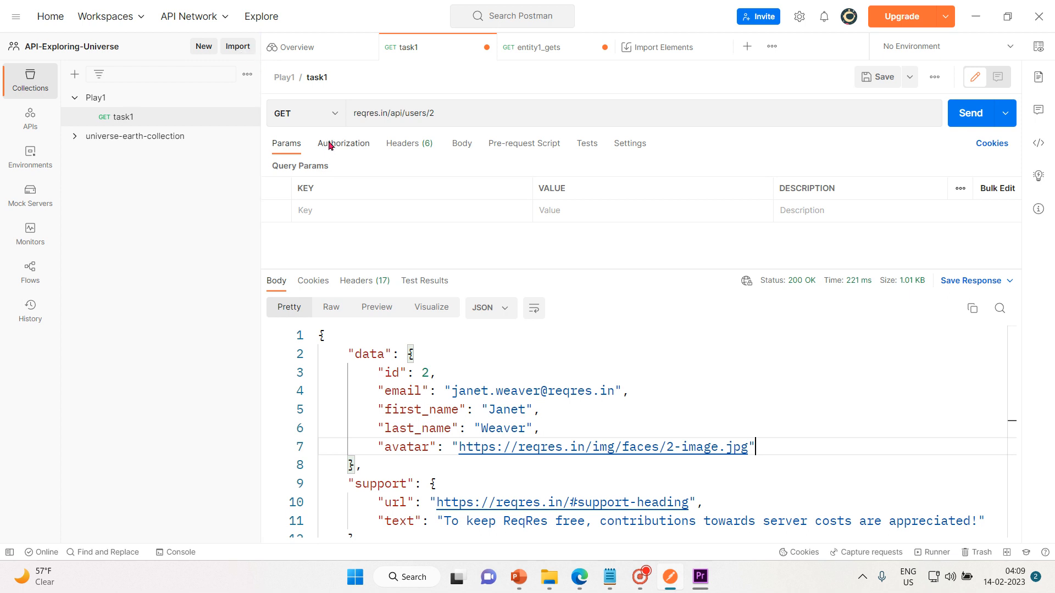
Step: Open the Import dialog and examine its File, Folder, Link, Raw text, Code repository and API Gateway options
key(ctrl+equal)
key(ctrl+equal)
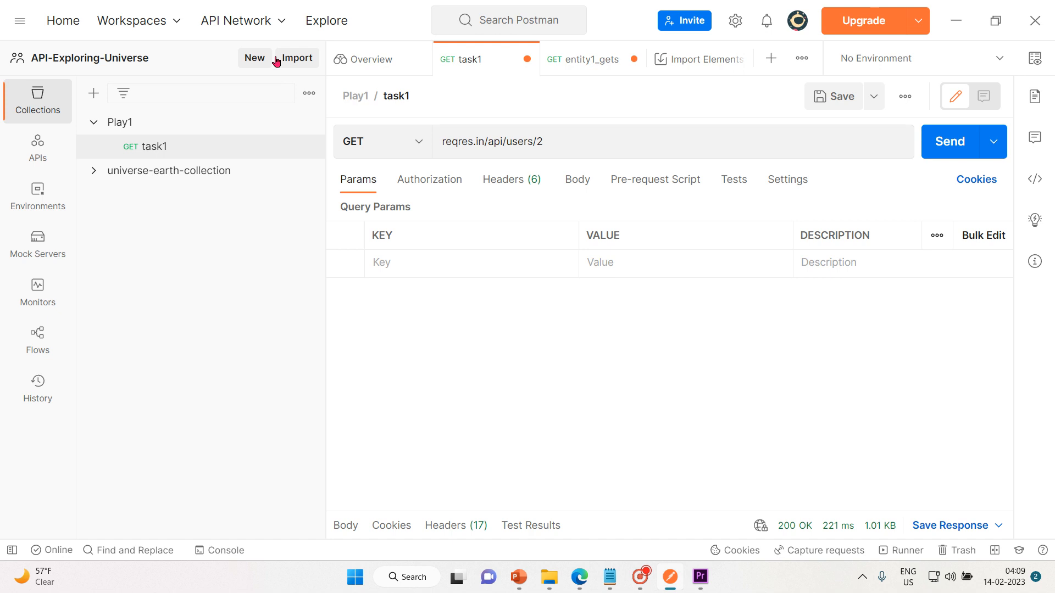
click(299, 60)
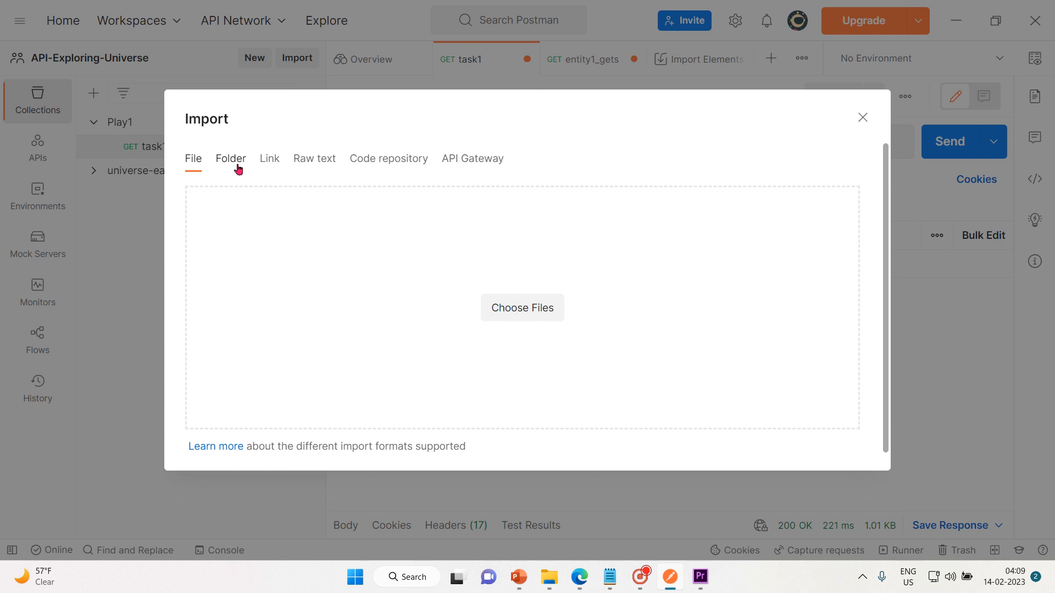
click(271, 164)
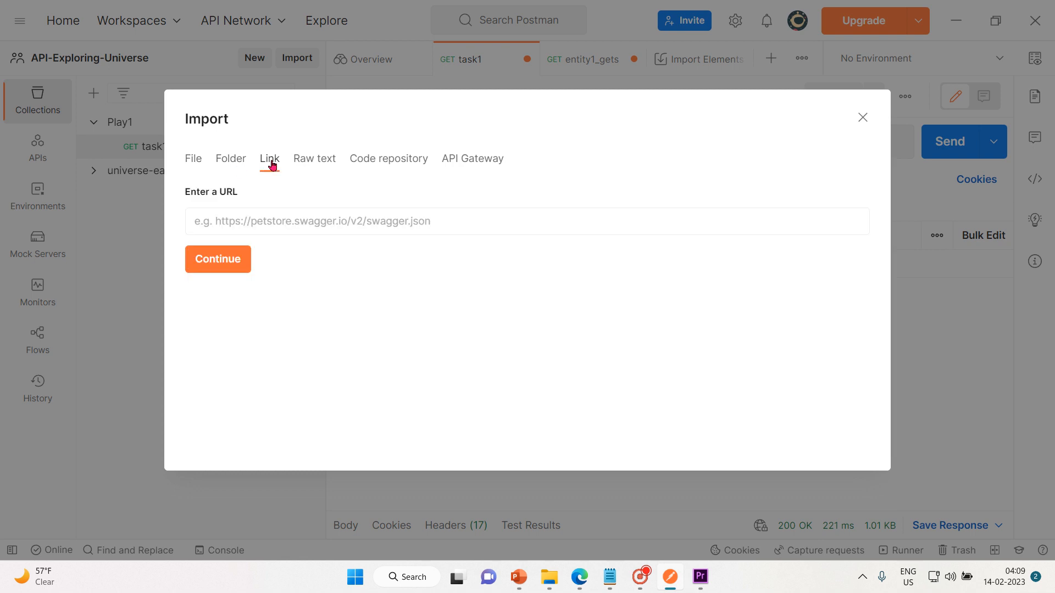
click(228, 159)
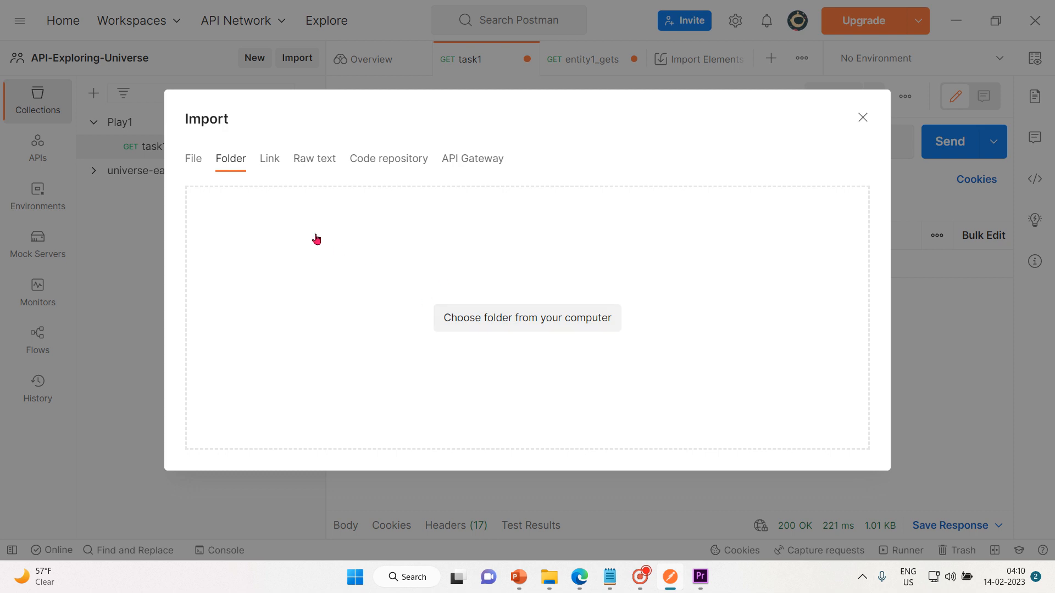
click(195, 159)
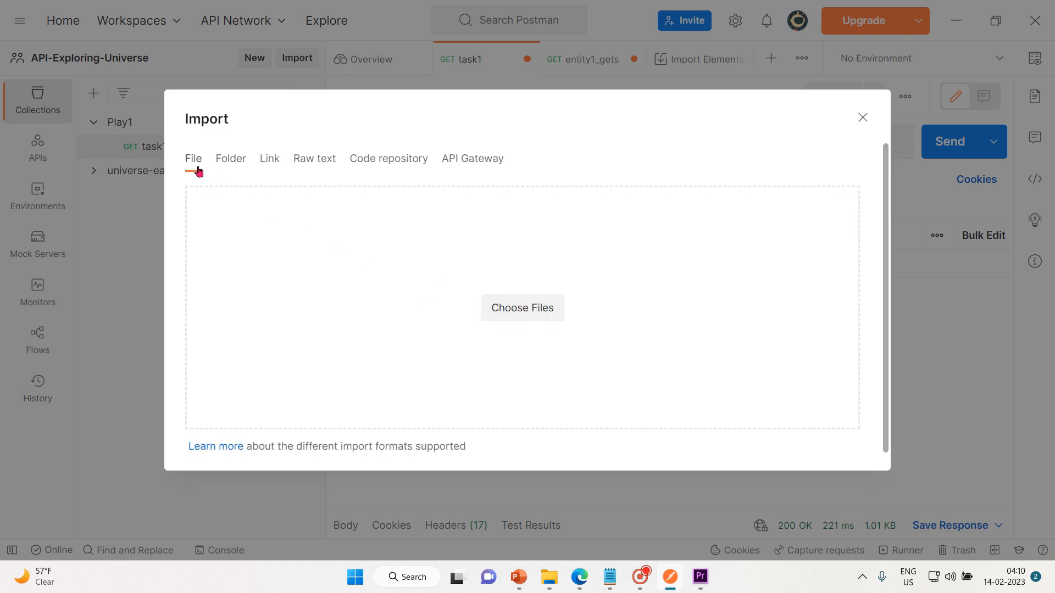
click(268, 162)
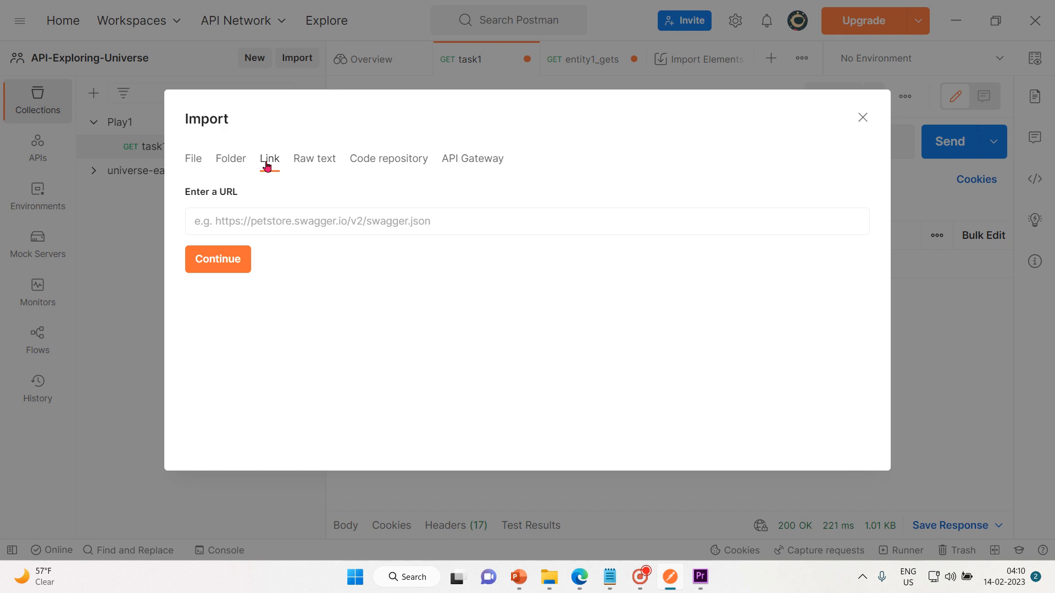
click(198, 213)
click(327, 161)
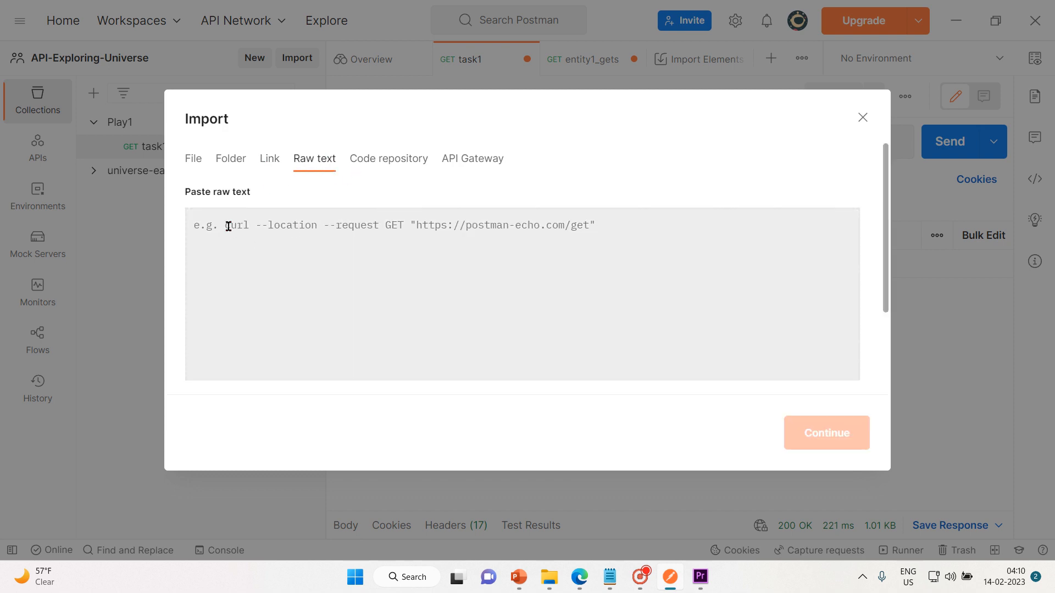
click(226, 224)
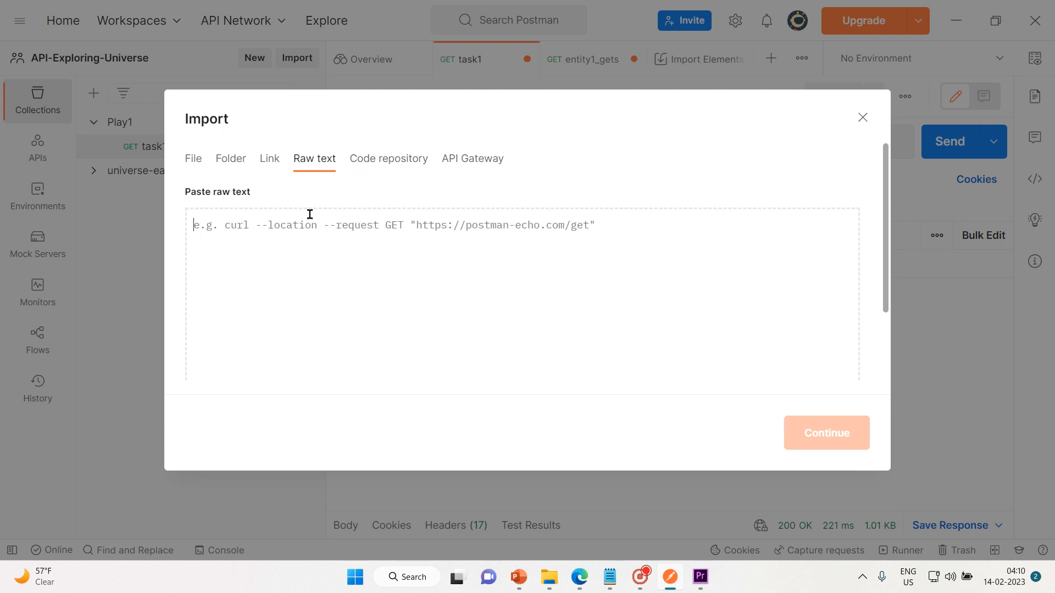
click(398, 166)
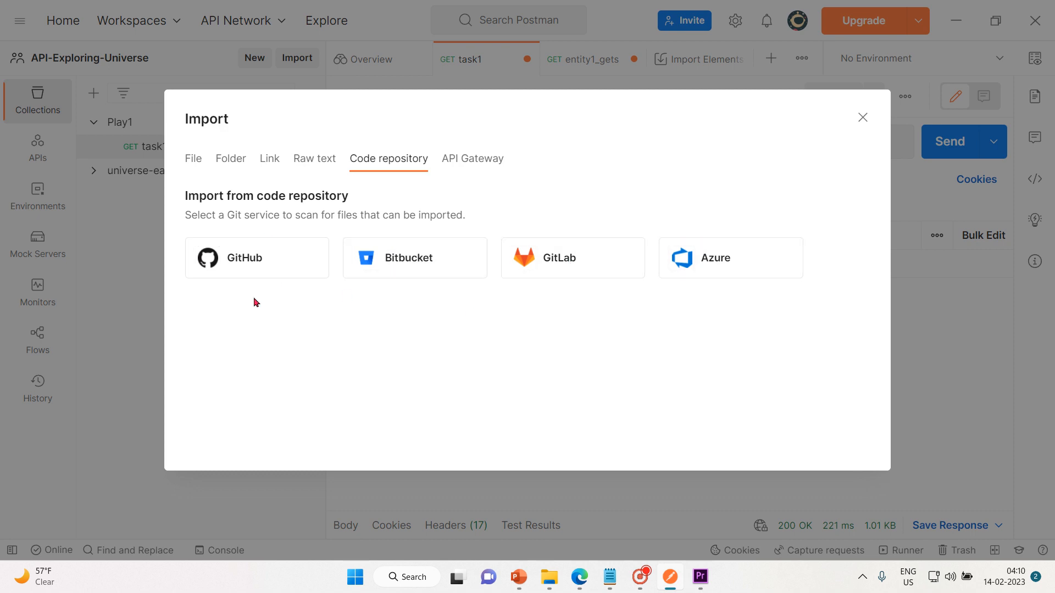
click(452, 167)
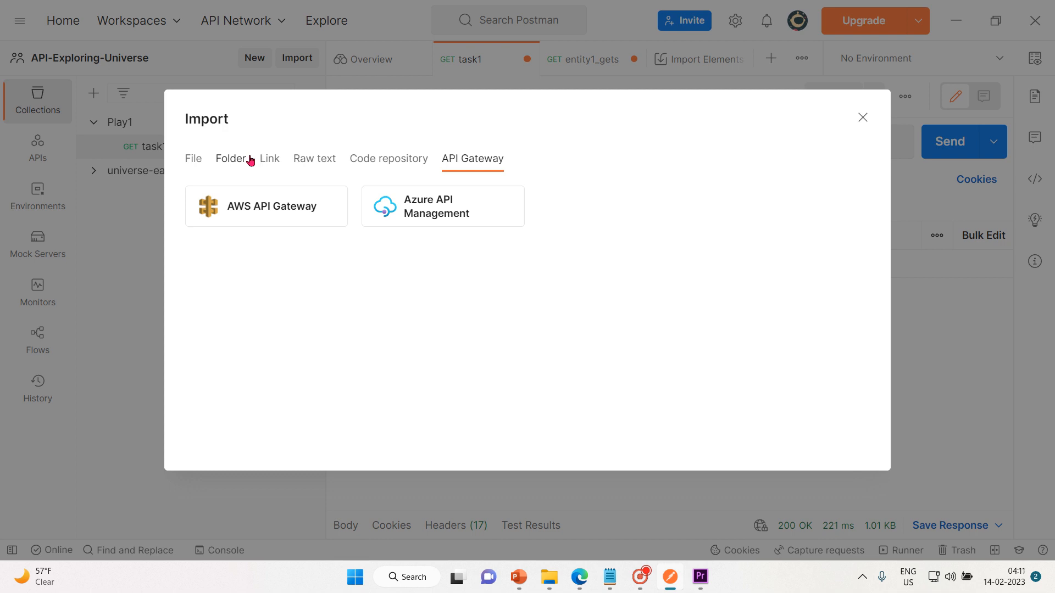
Step: Choose GitHub as the code repository to import from and continue to GitHub's authorization page
click(375, 170)
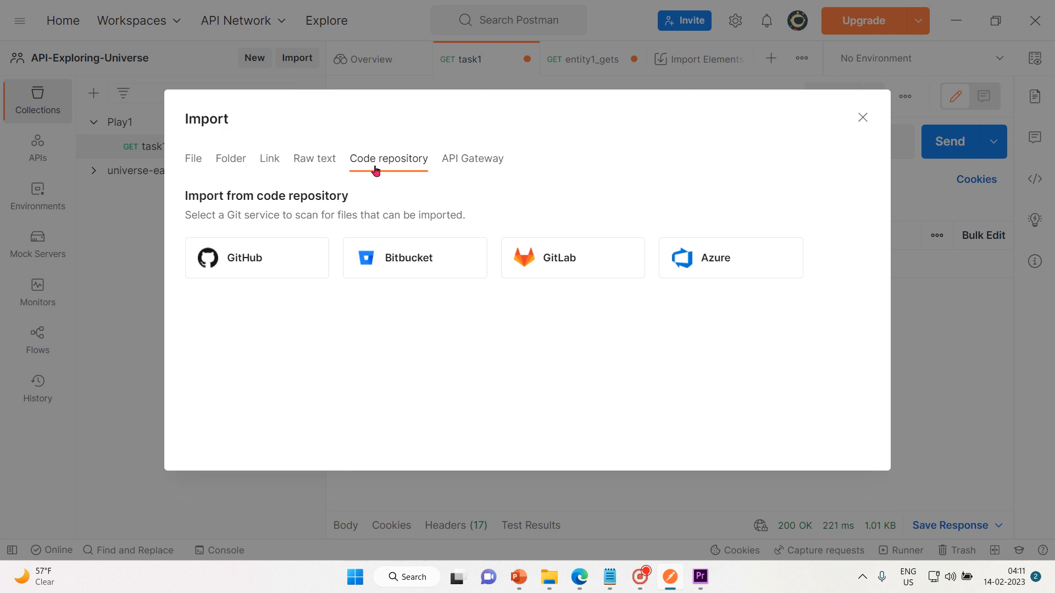
click(253, 262)
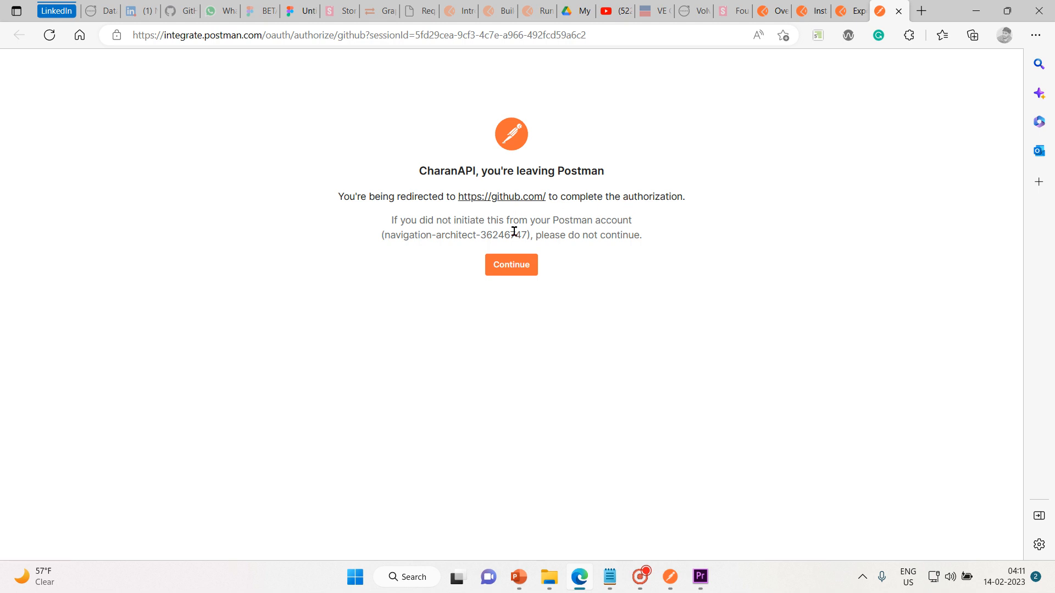
click(517, 268)
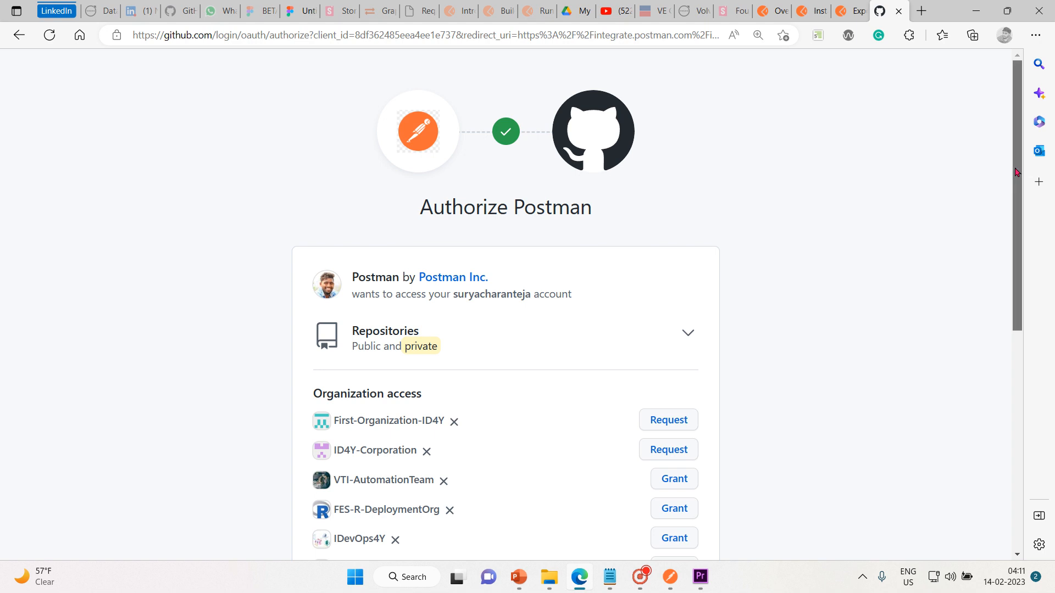
Step: Grant Postman access to the VTI-AutomationTeam organization, confirming with the GitHub account password
mouse_move(1019, 172)
mouse_down()
mouse_move(1020, 209)
mouse_move(1016, 177)
mouse_up()
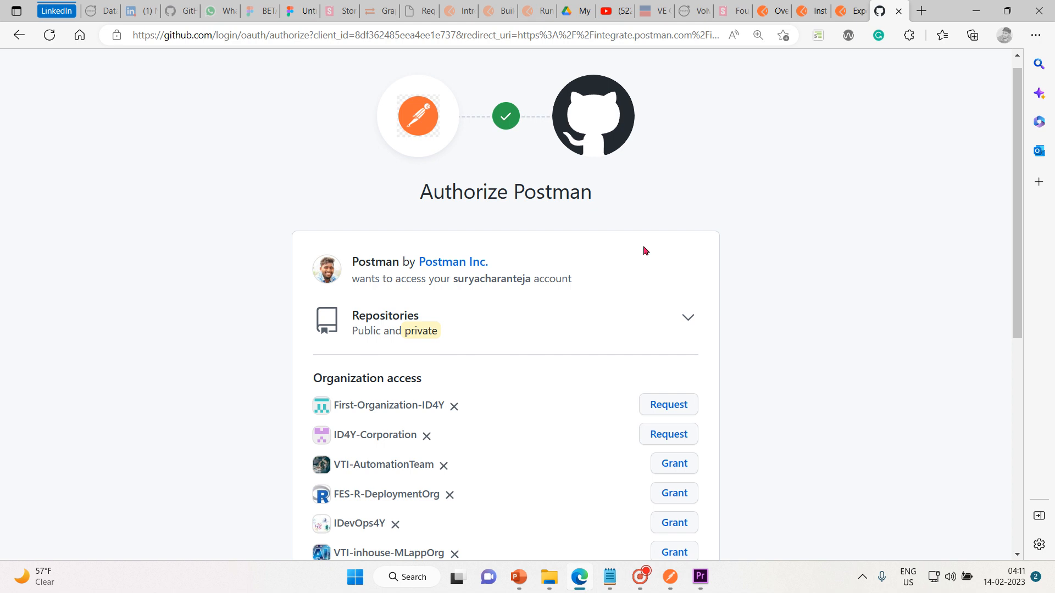
drag(434, 193, 593, 200)
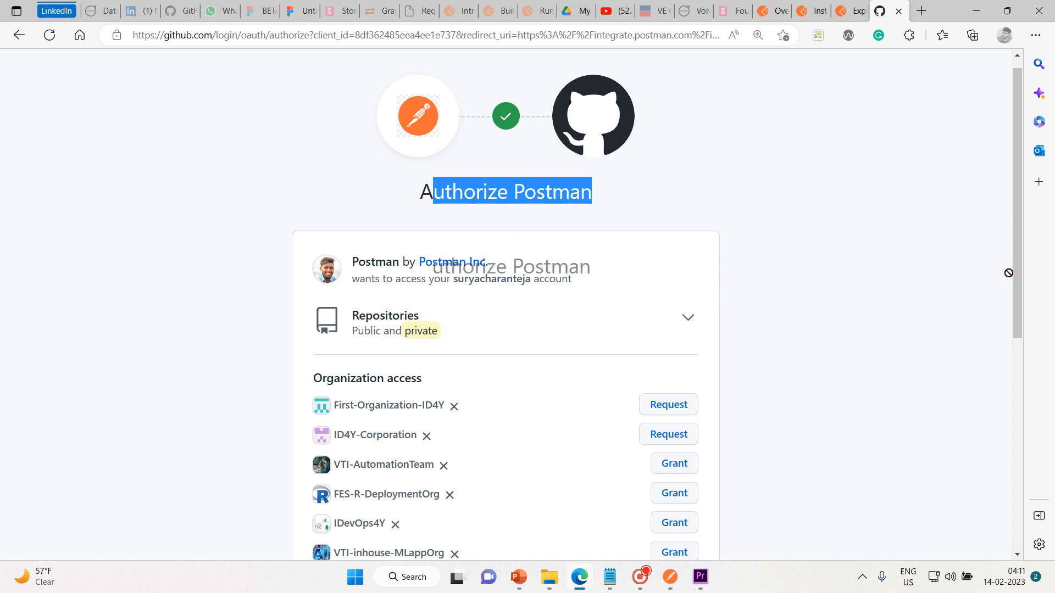
drag(1018, 209, 1034, 363)
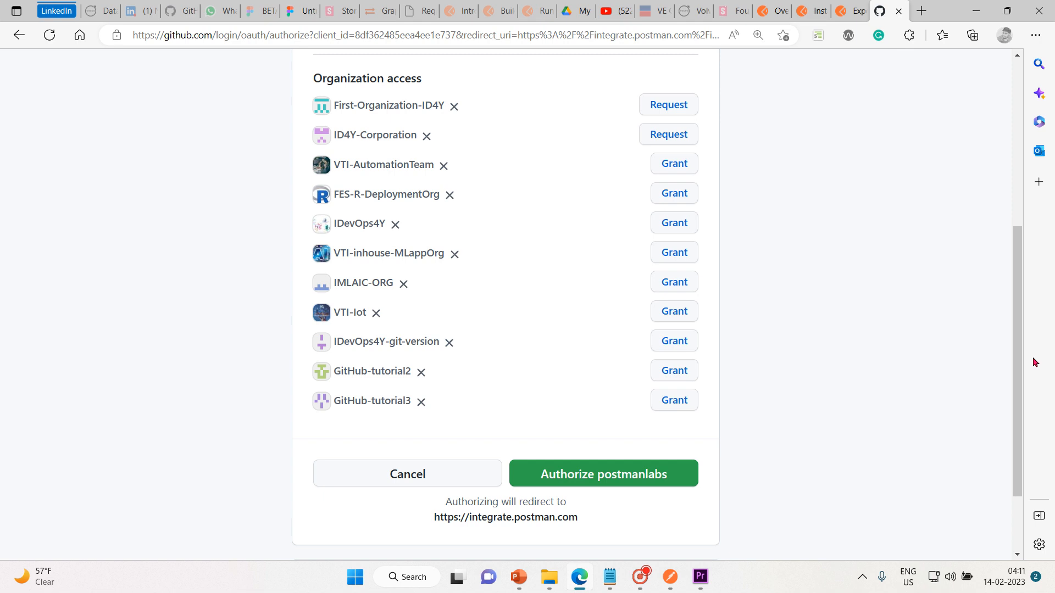
click(666, 175)
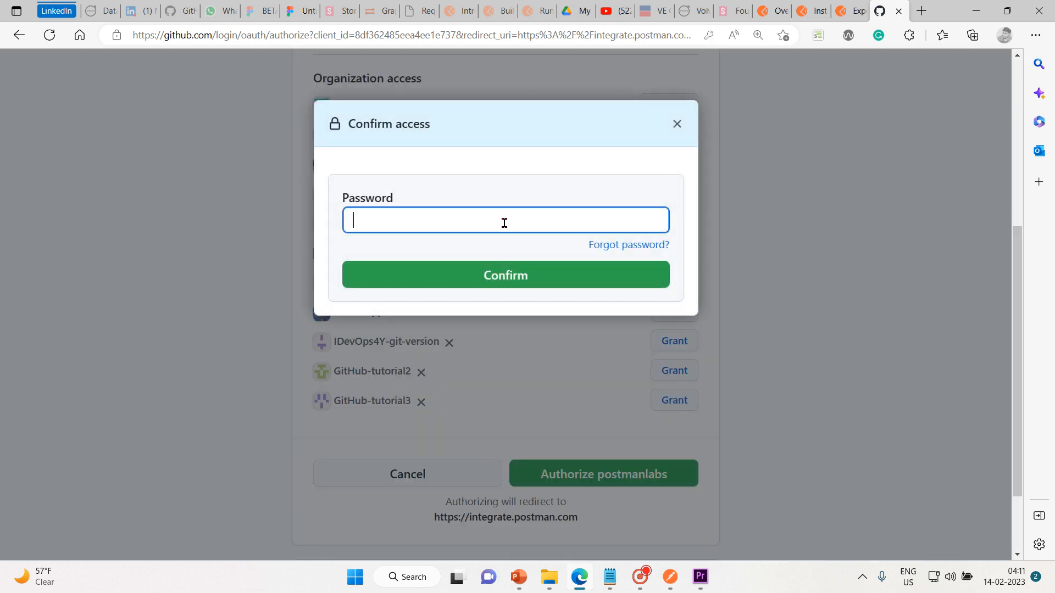
click(504, 222)
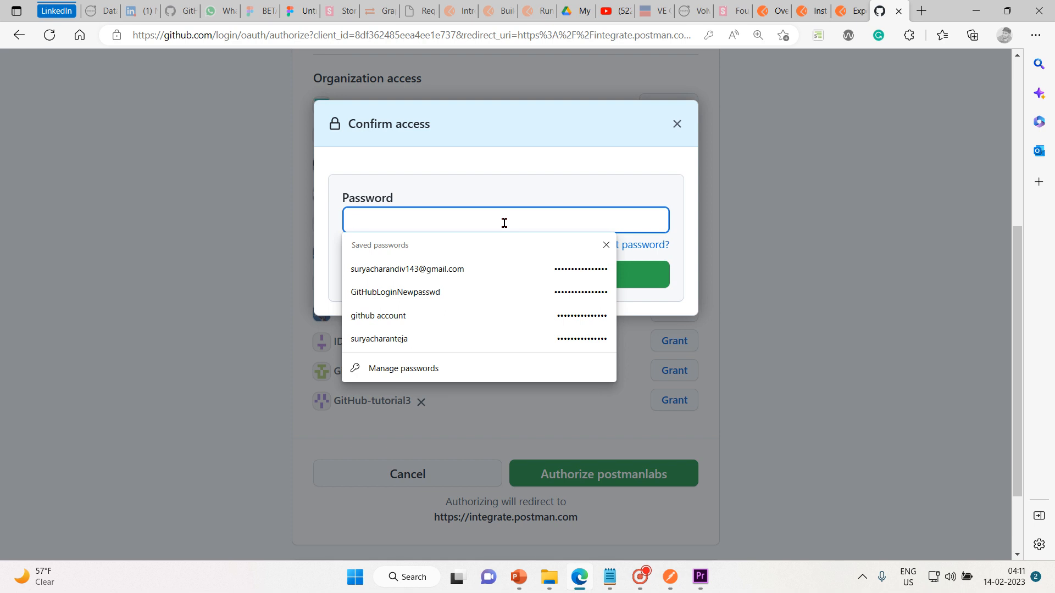
text(•••••••)
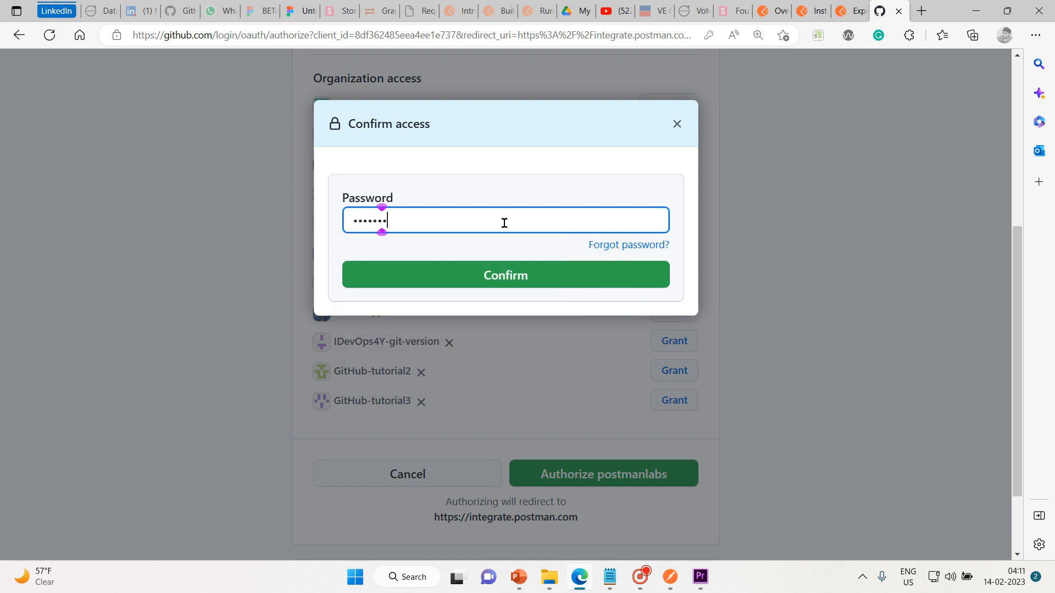
text(•••••••••)
click(530, 275)
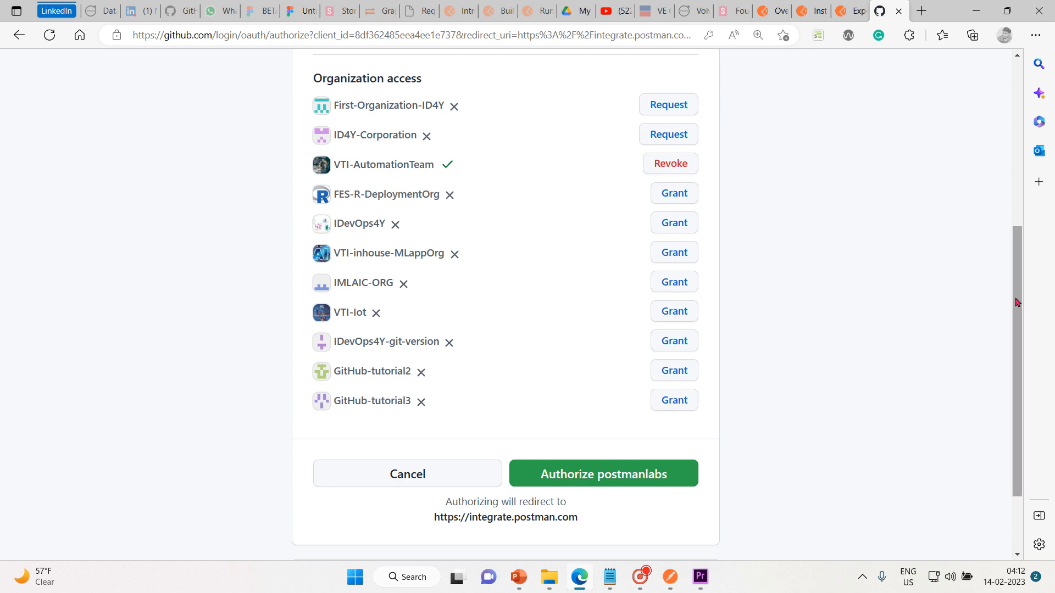
Step: Authorize postmanlabs to access the GitHub account
scroll(1017, 300, down, 1)
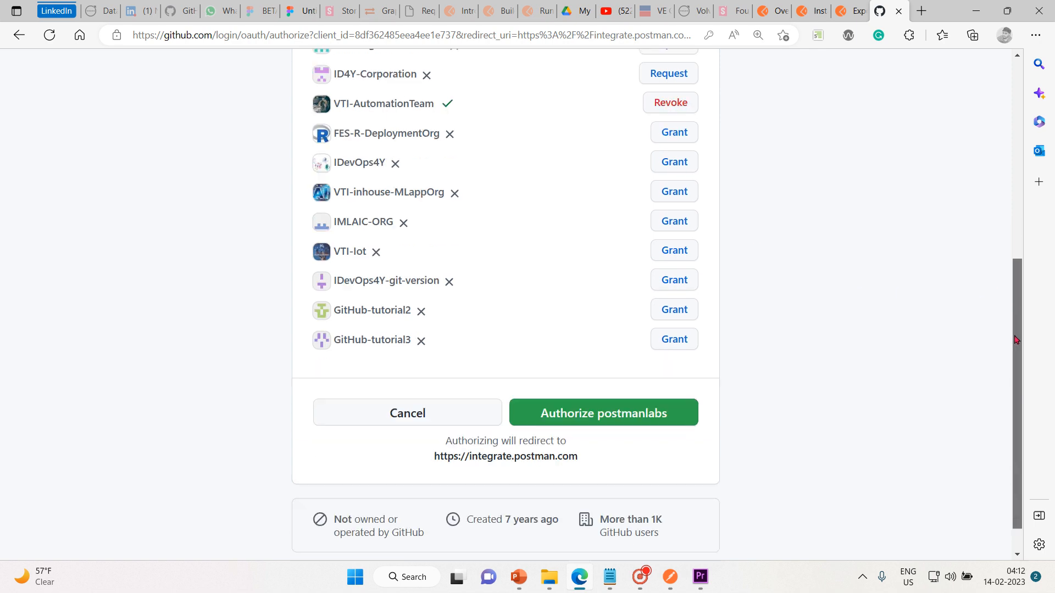
click(654, 406)
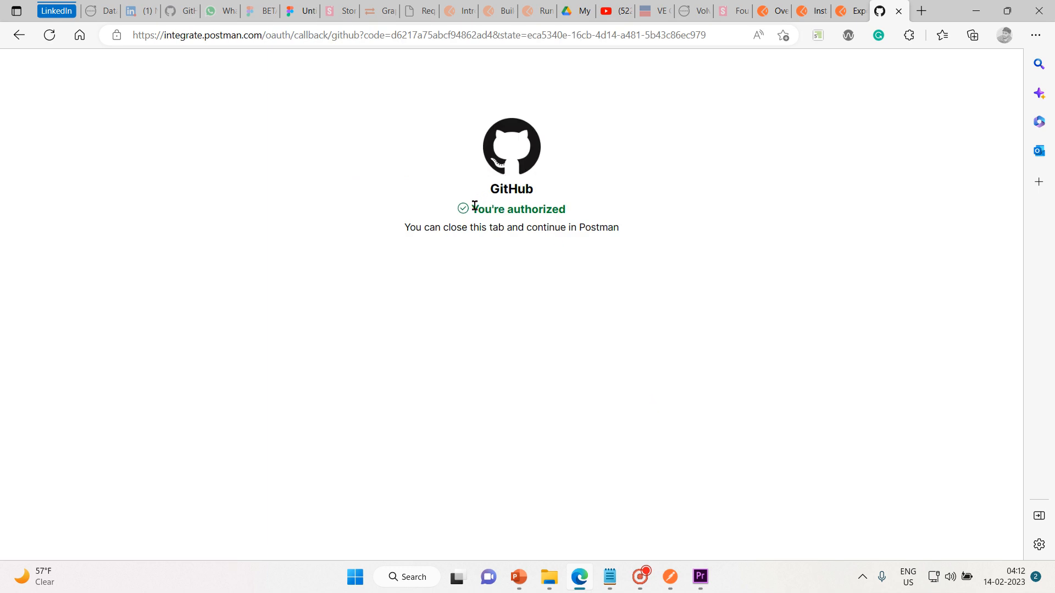
drag(475, 205, 663, 243)
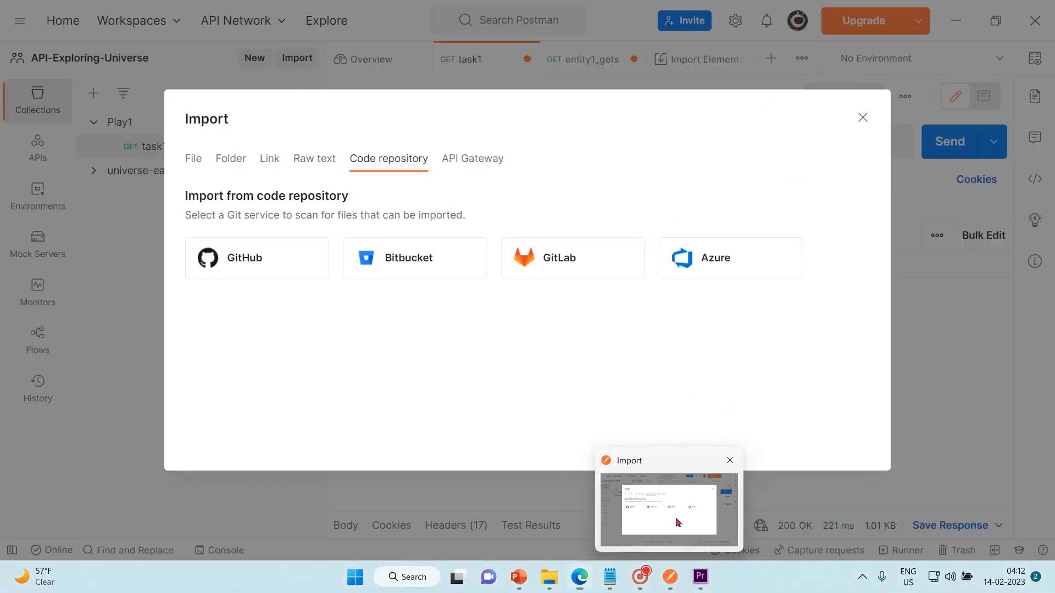
Step: Switch back to Postman, reconnect GitHub as the import source through the browser redirect, and minimize the browser
click(678, 522)
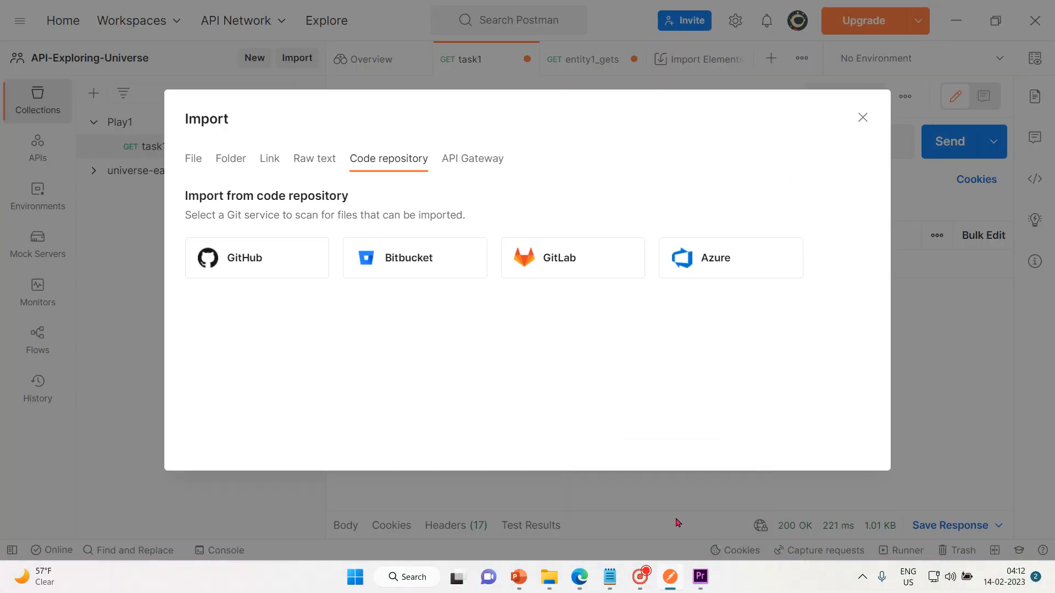
click(259, 256)
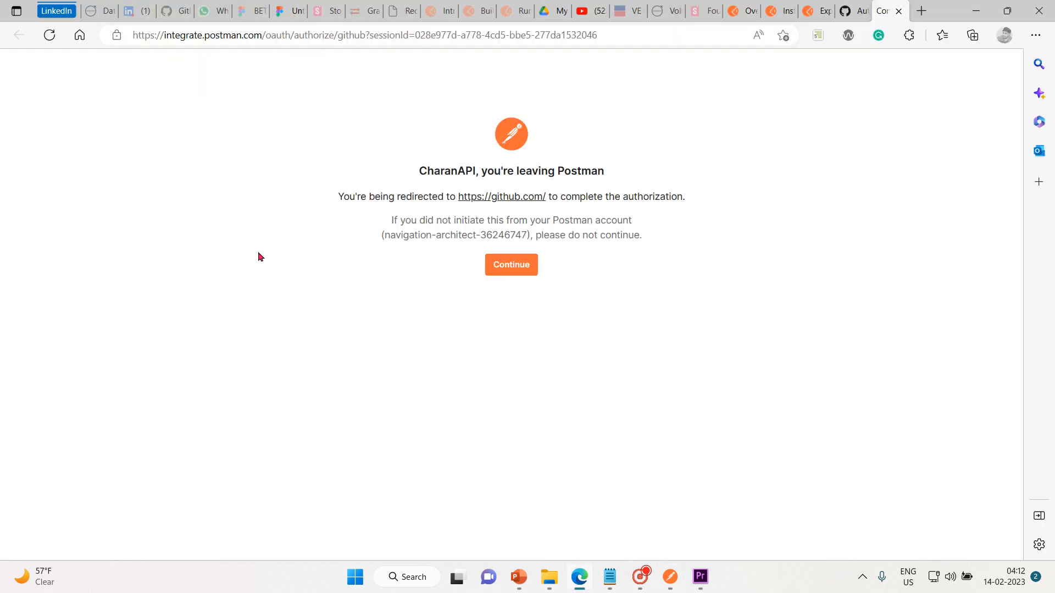
click(496, 268)
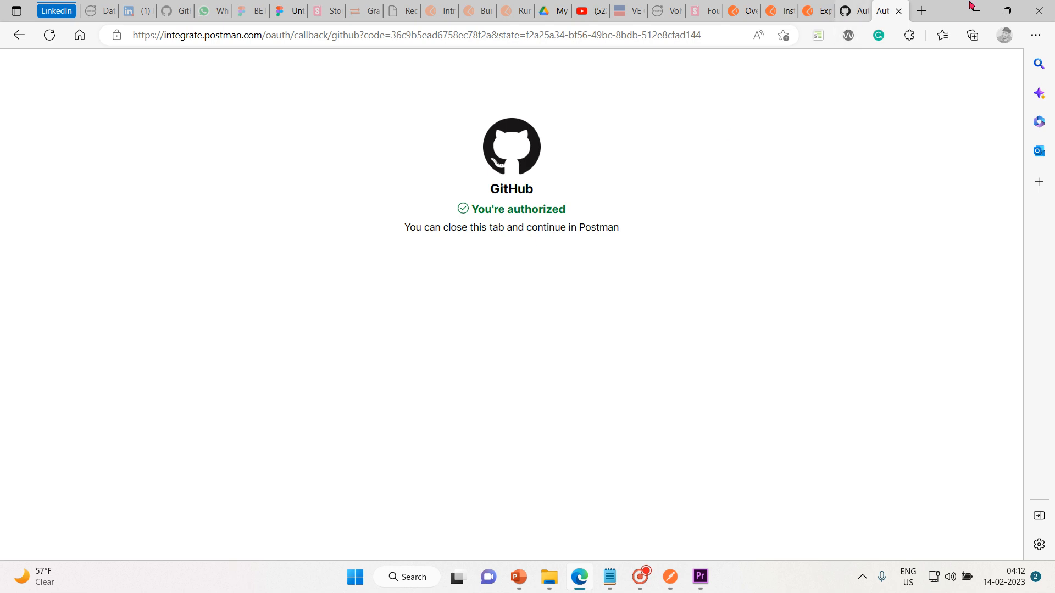
click(989, 9)
click(986, 12)
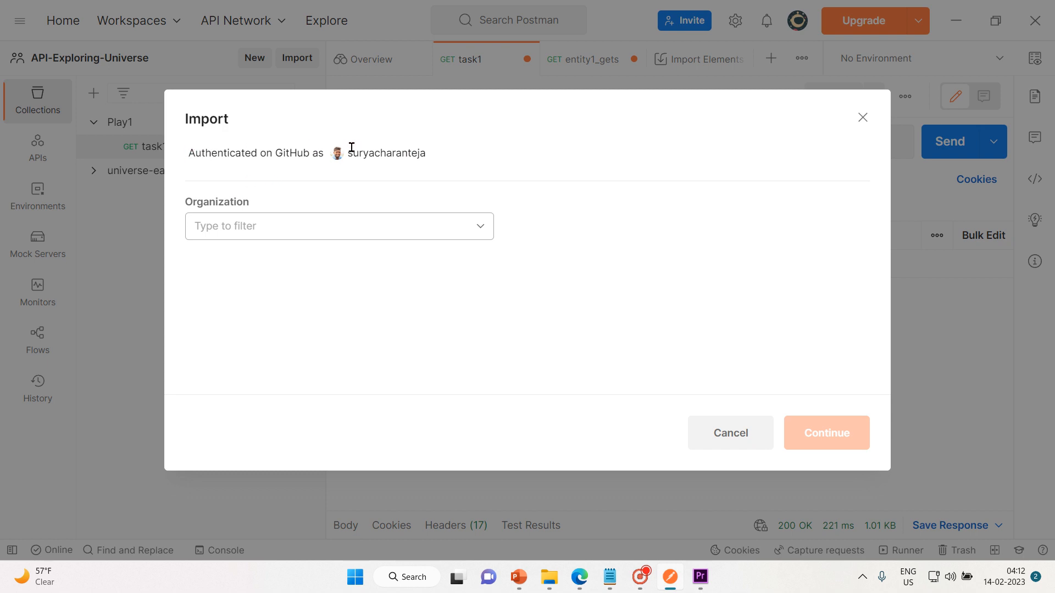
Step: Set the GitHub import to organization VTI-AutomationTeam, repository JenkinsAutomationScript and branch master, and cancel out of the import
drag(351, 157, 327, 202)
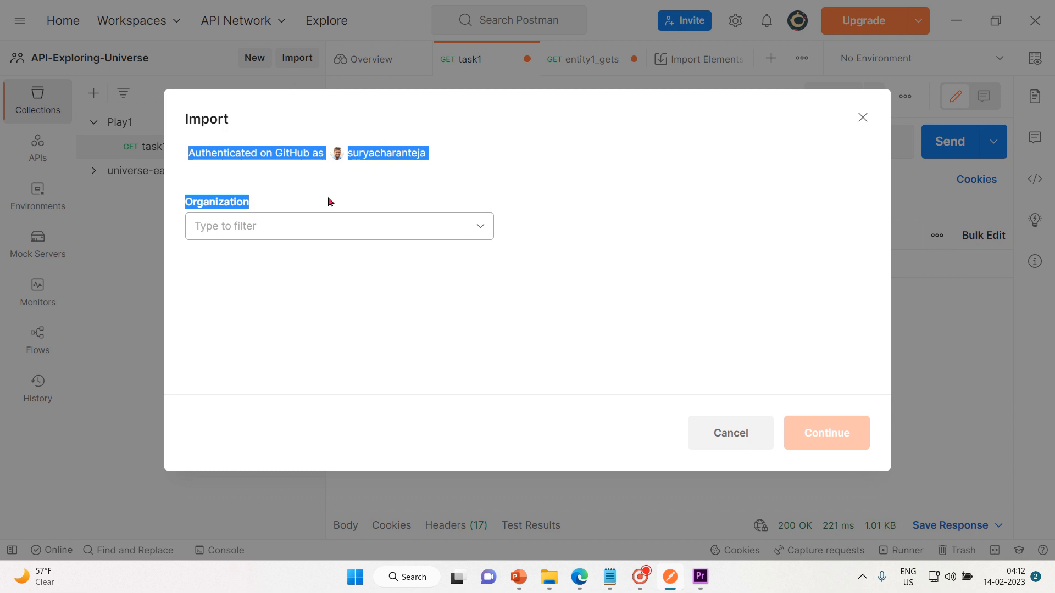
click(329, 199)
click(484, 228)
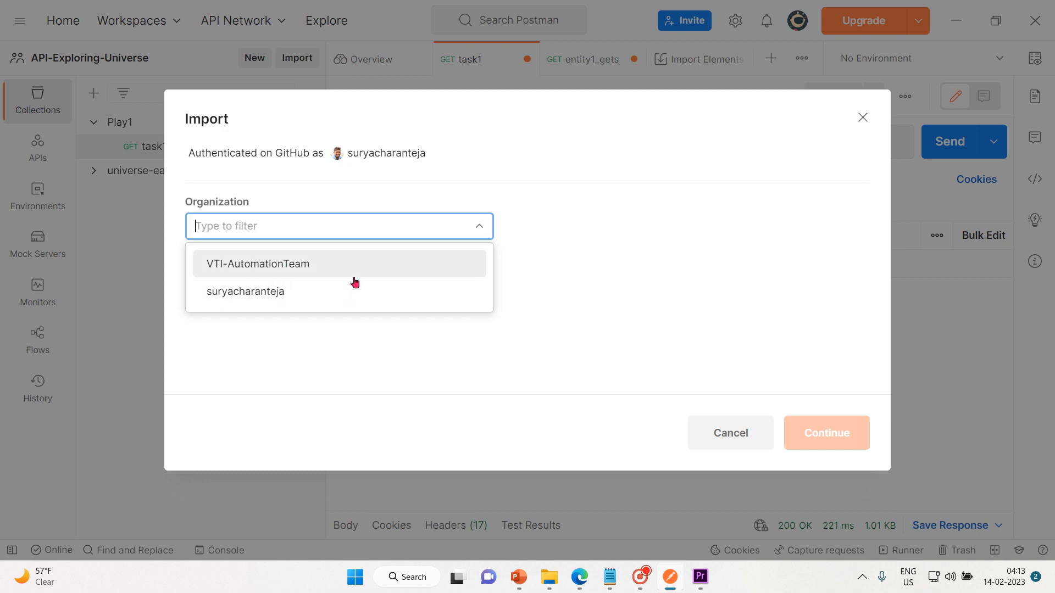
click(332, 270)
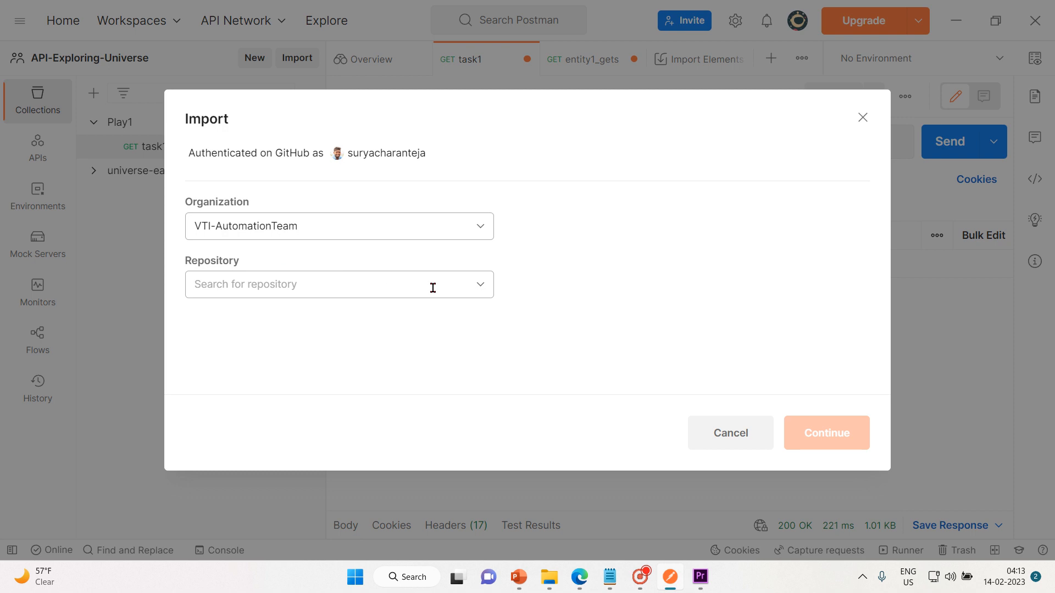
click(484, 290)
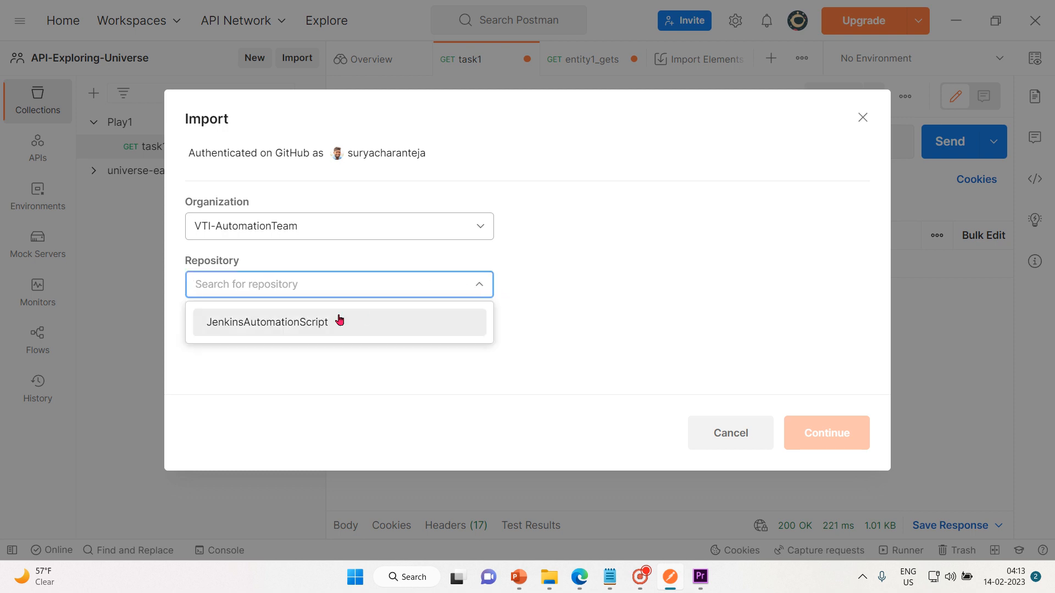
click(302, 327)
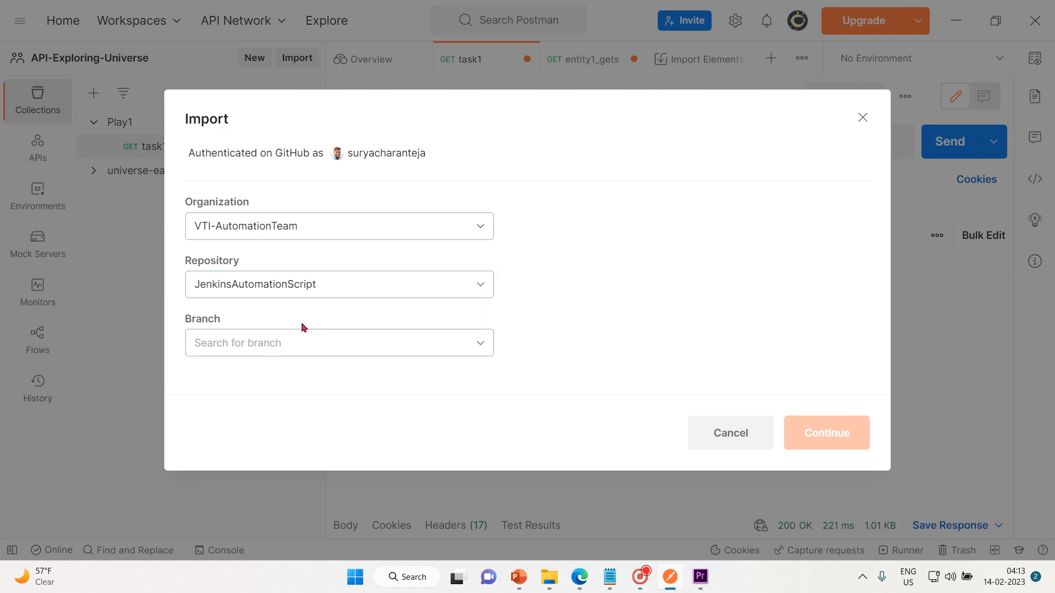
click(483, 344)
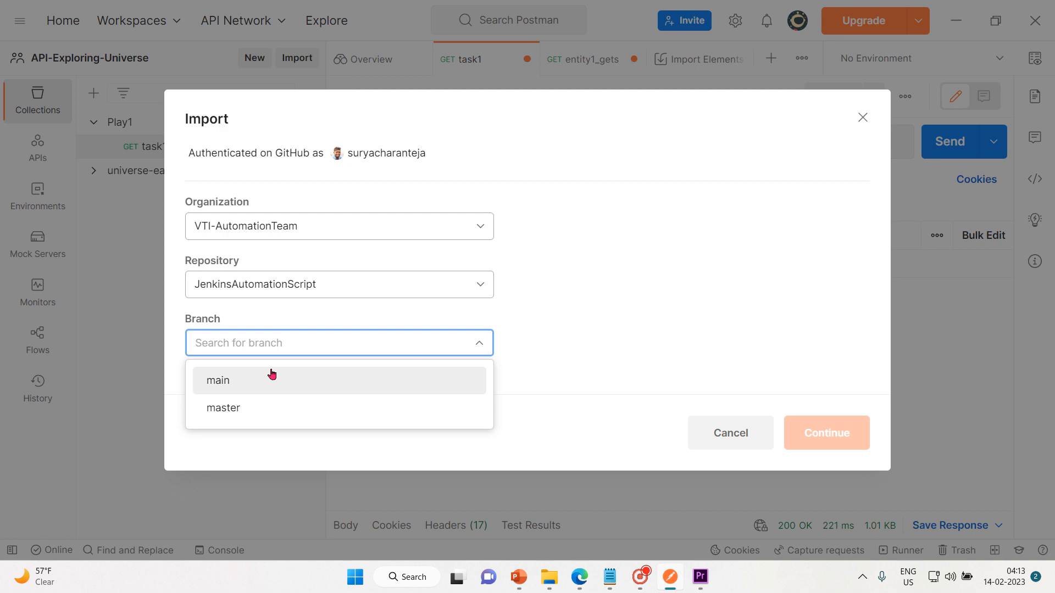
click(278, 407)
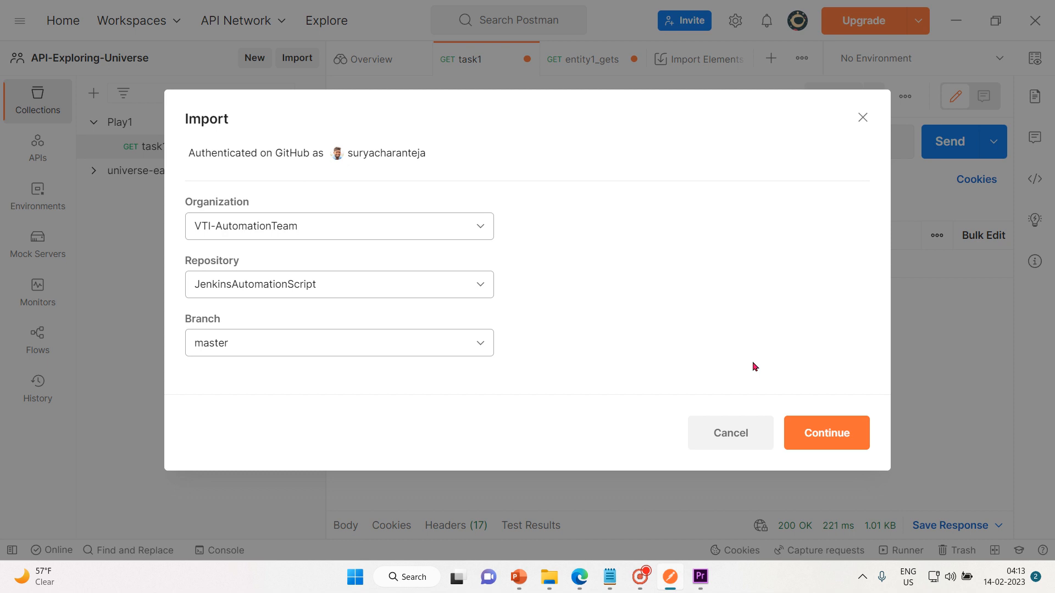
click(744, 428)
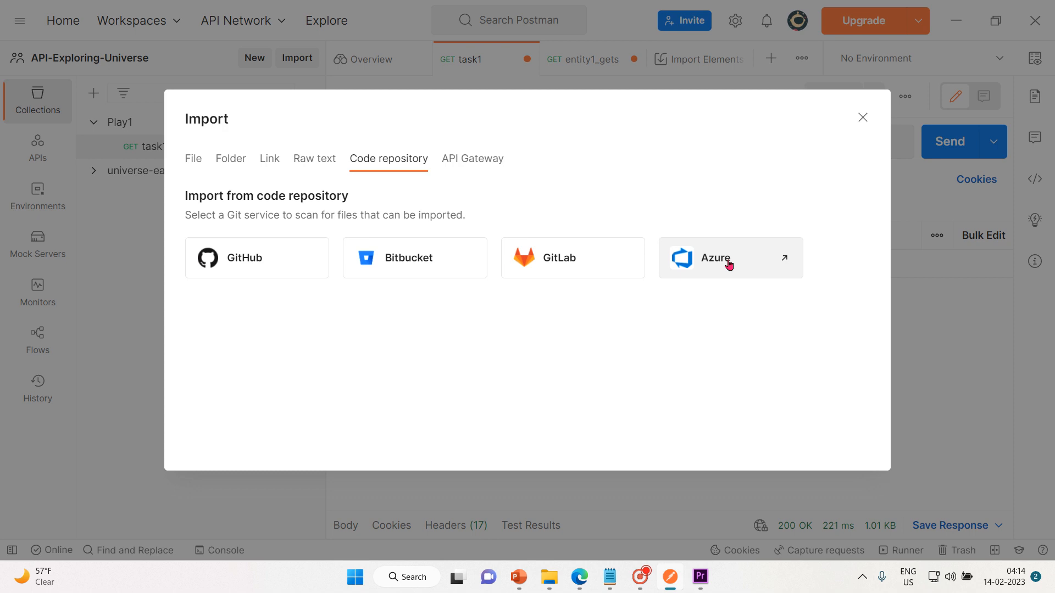
click(863, 118)
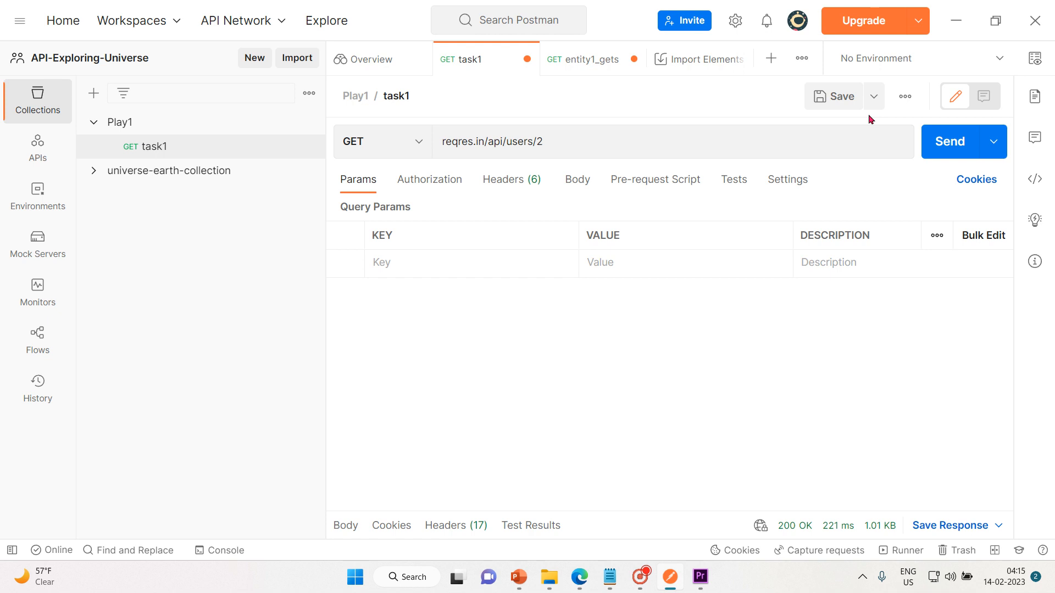
click(309, 99)
click(297, 211)
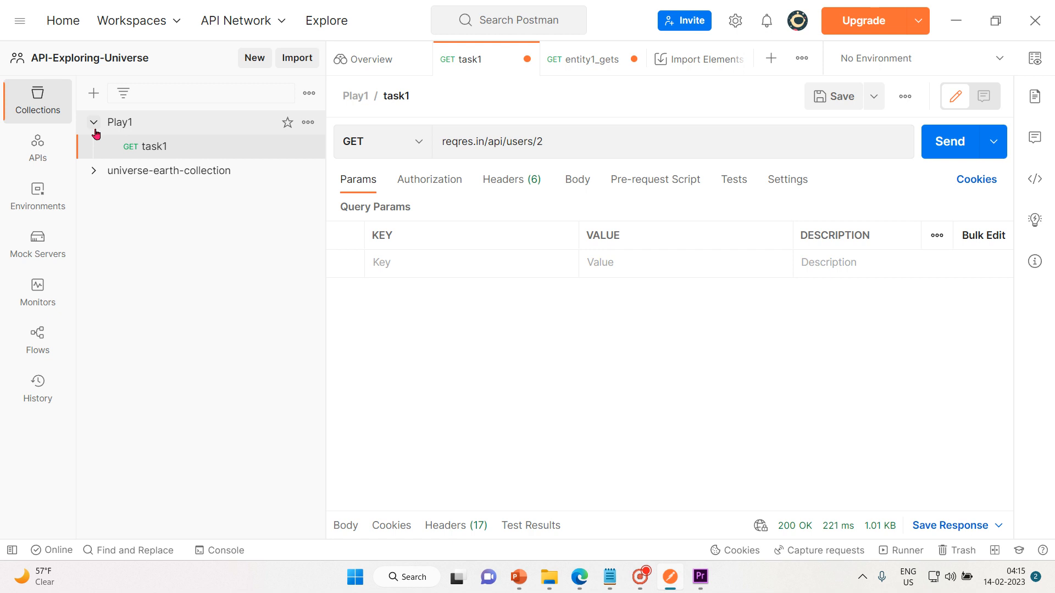
click(800, 59)
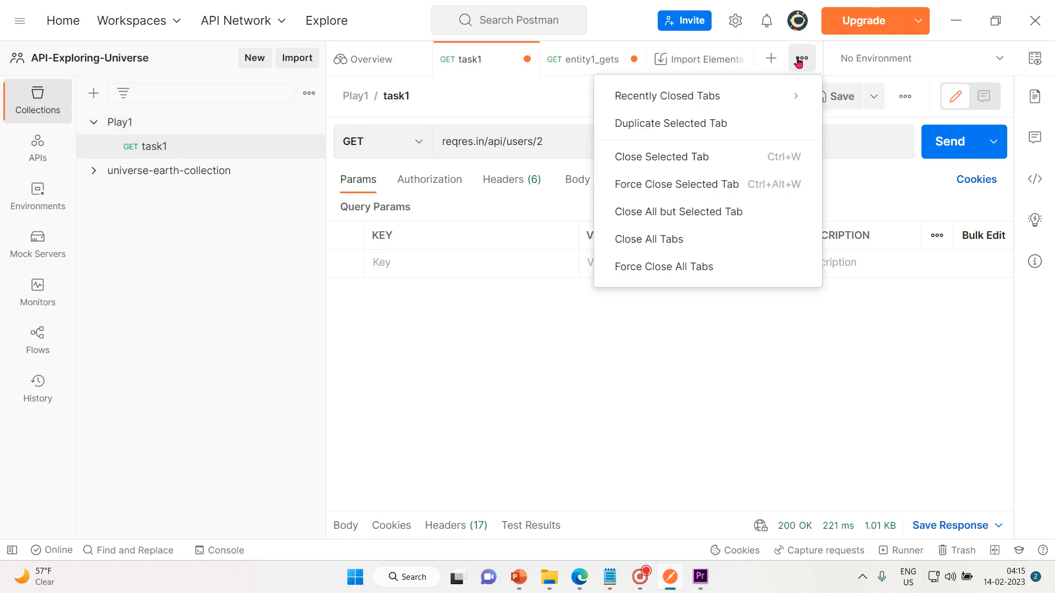
click(266, 195)
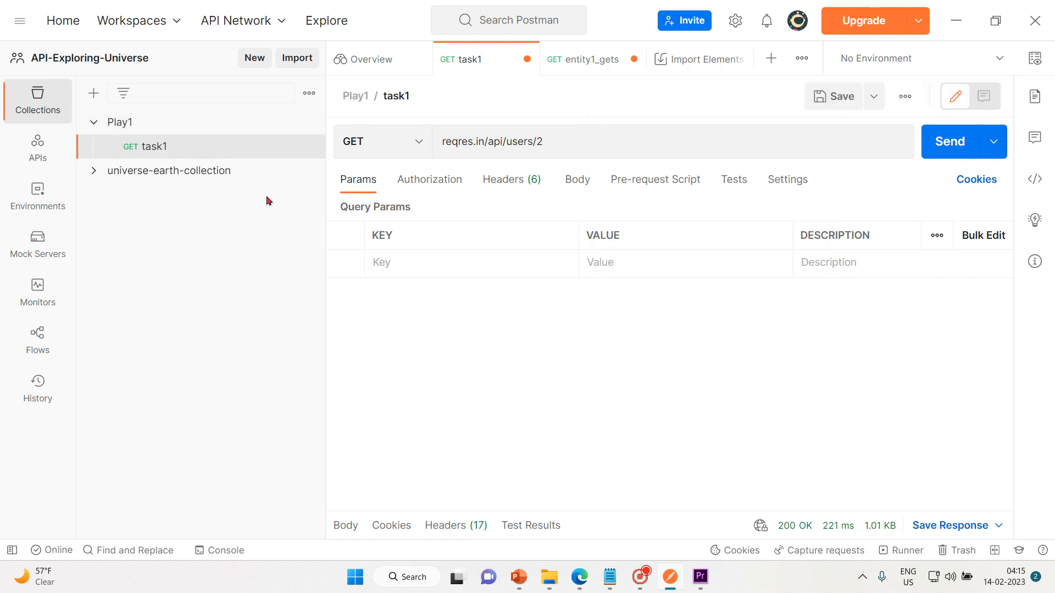
Step: Collapse the Play1 collection, look through the APIs, Environments, Mock Servers, Monitors and Flows sections, and return to Collections
click(93, 123)
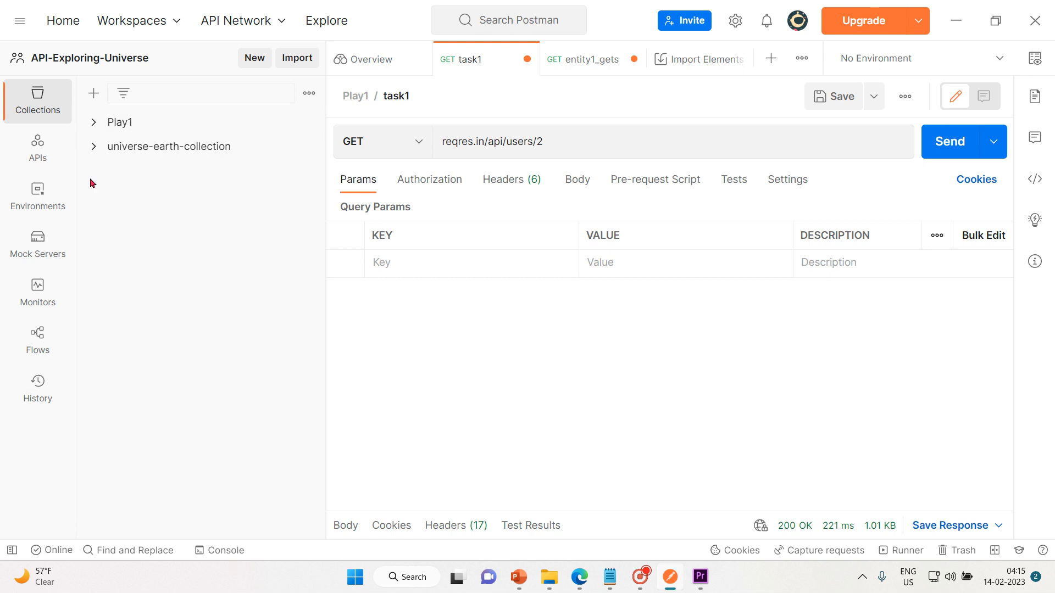
click(35, 150)
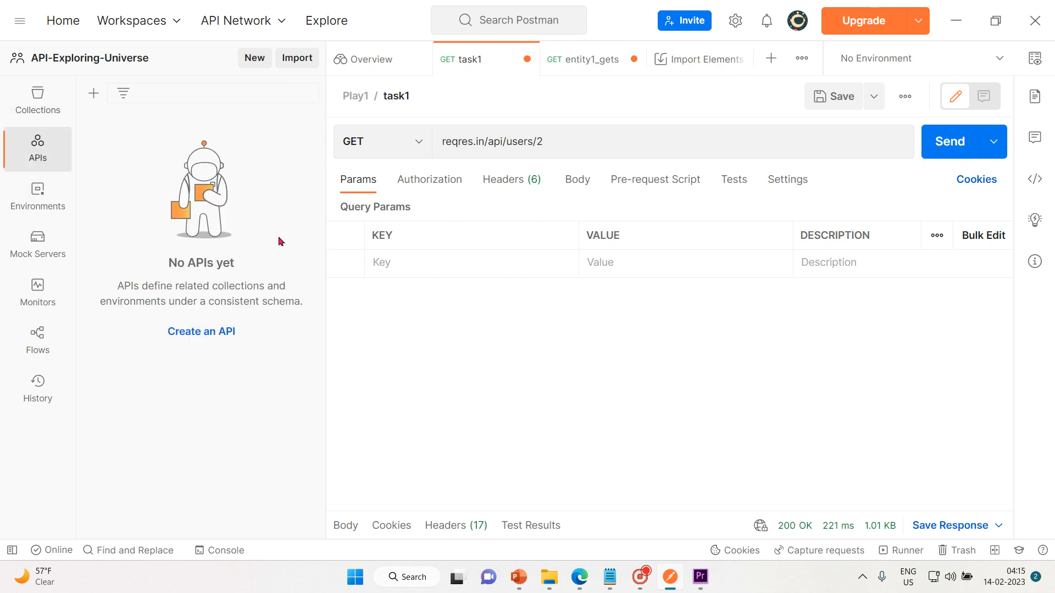
click(47, 198)
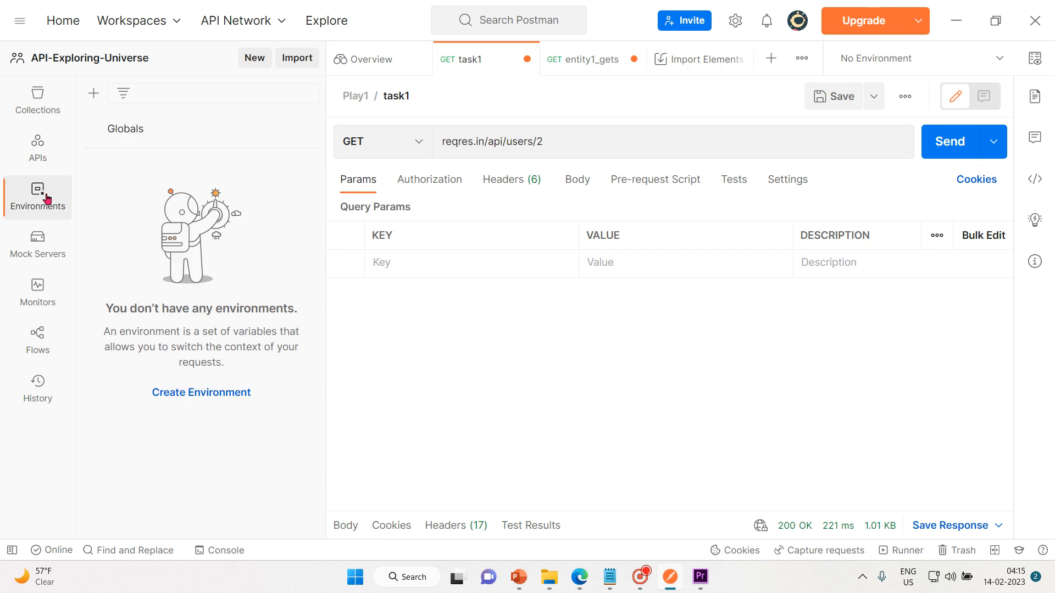
click(48, 241)
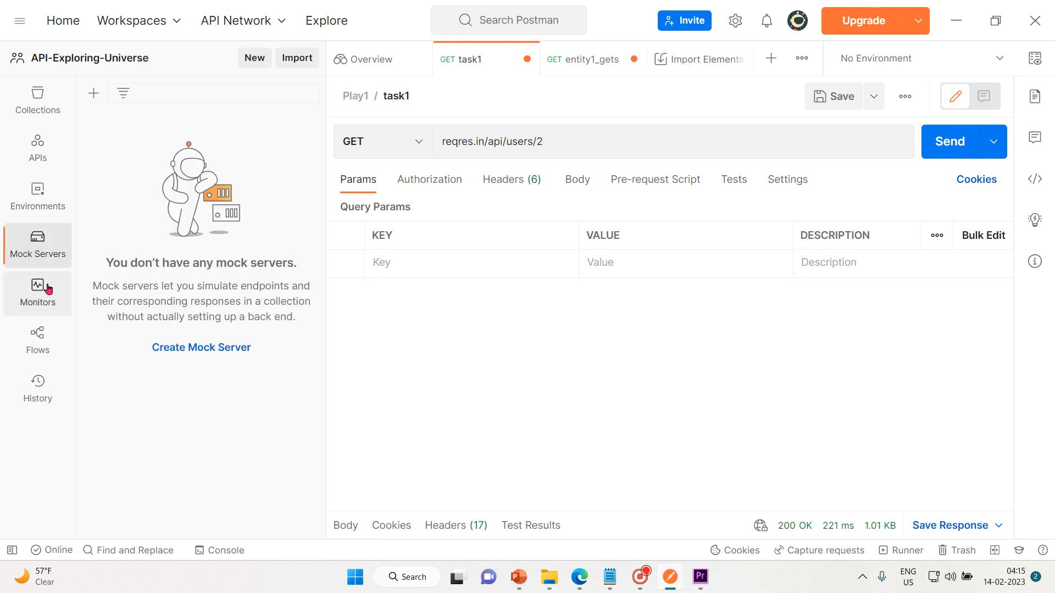
click(48, 288)
click(47, 342)
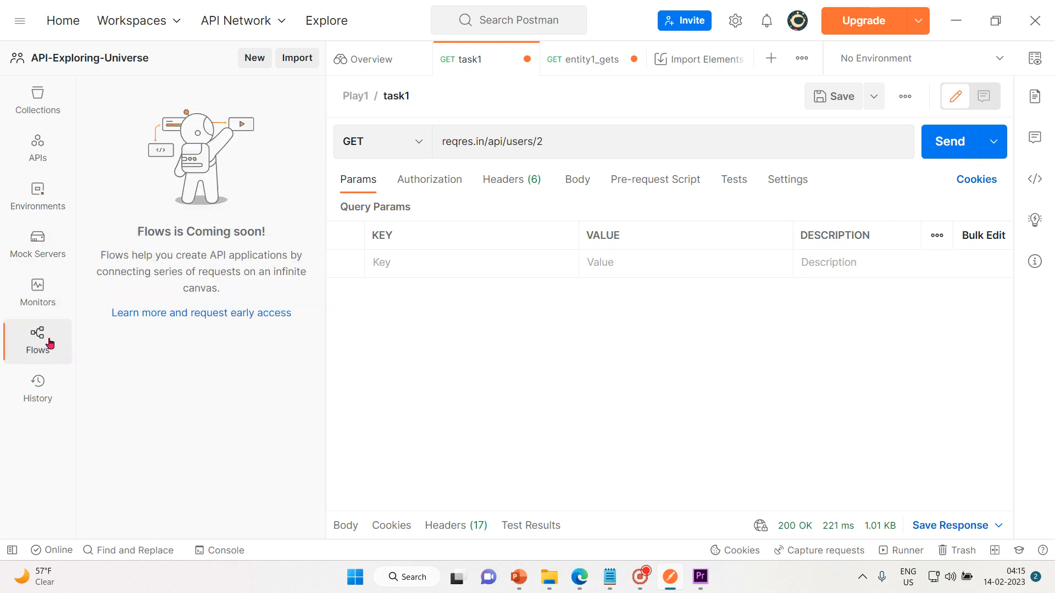
click(44, 101)
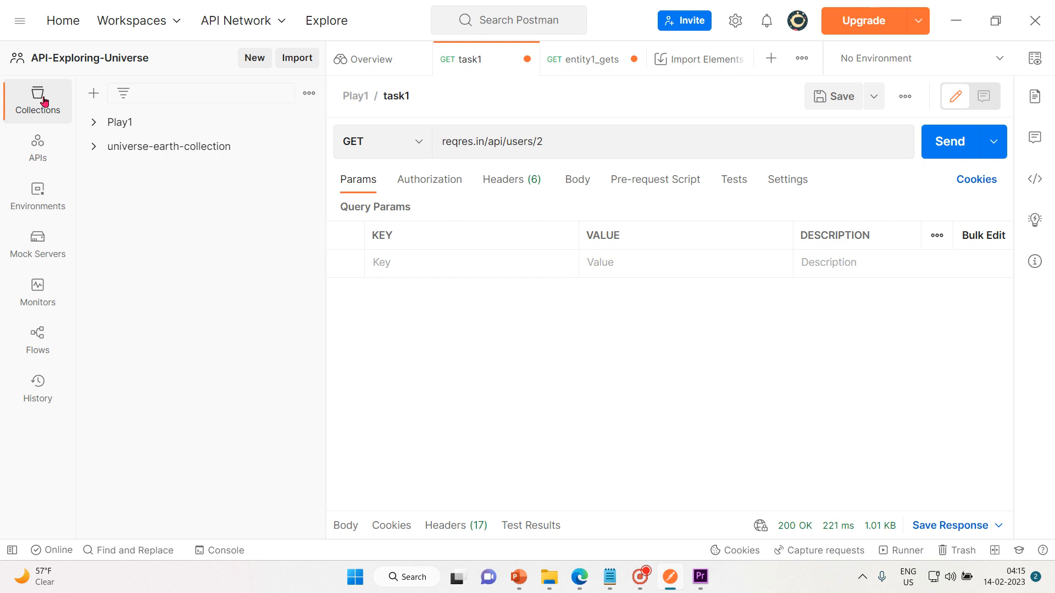
Step: Open the Play1 collection and examine the full list of actions available for it
click(159, 128)
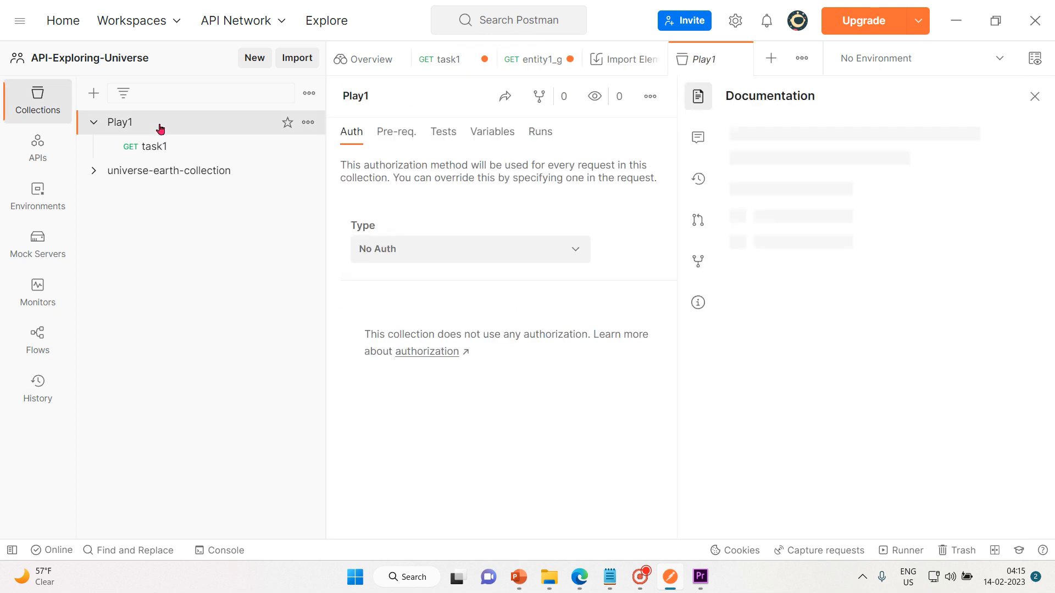
click(309, 123)
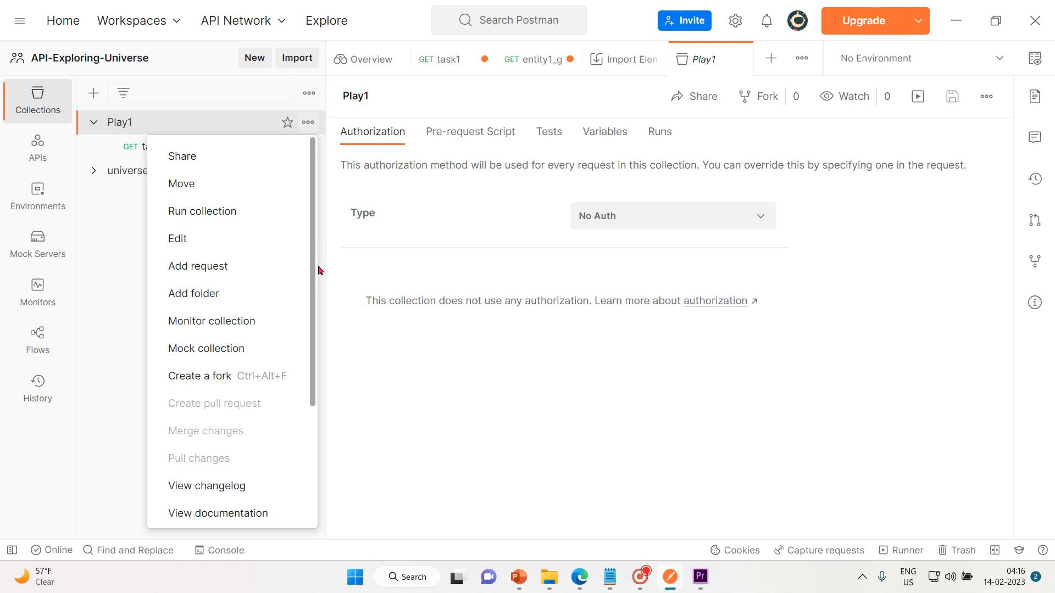
click(320, 350)
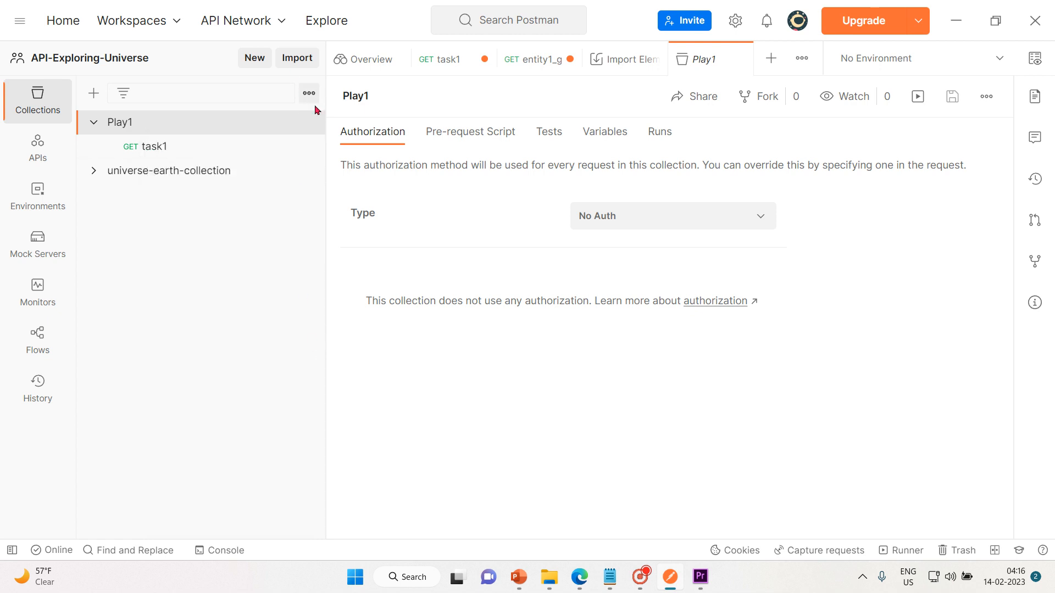
click(314, 124)
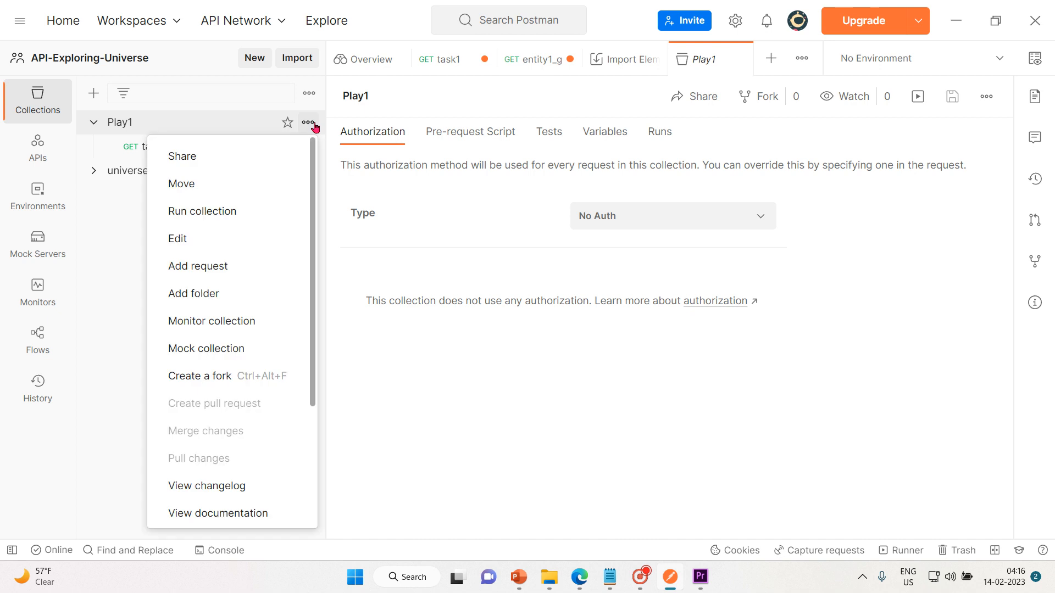
drag(314, 223, 311, 379)
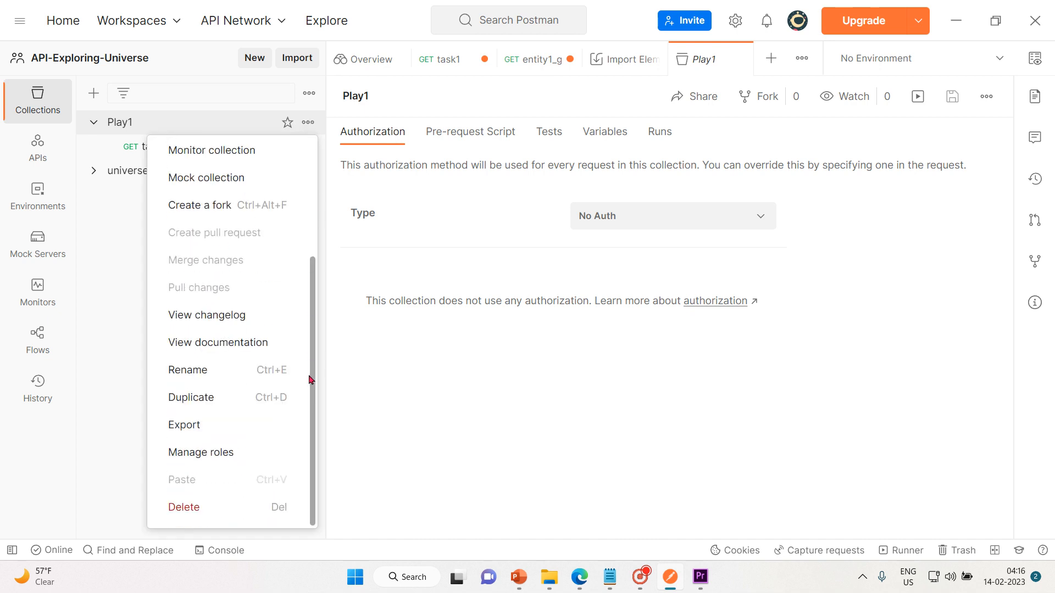
Step: Export the Play1 collection in Collection v2.1 format and save it as Play1.postman_collection in the workdir folder
key(ctrl+plus)
key(ctrl+plus)
key(ctrl+plus)
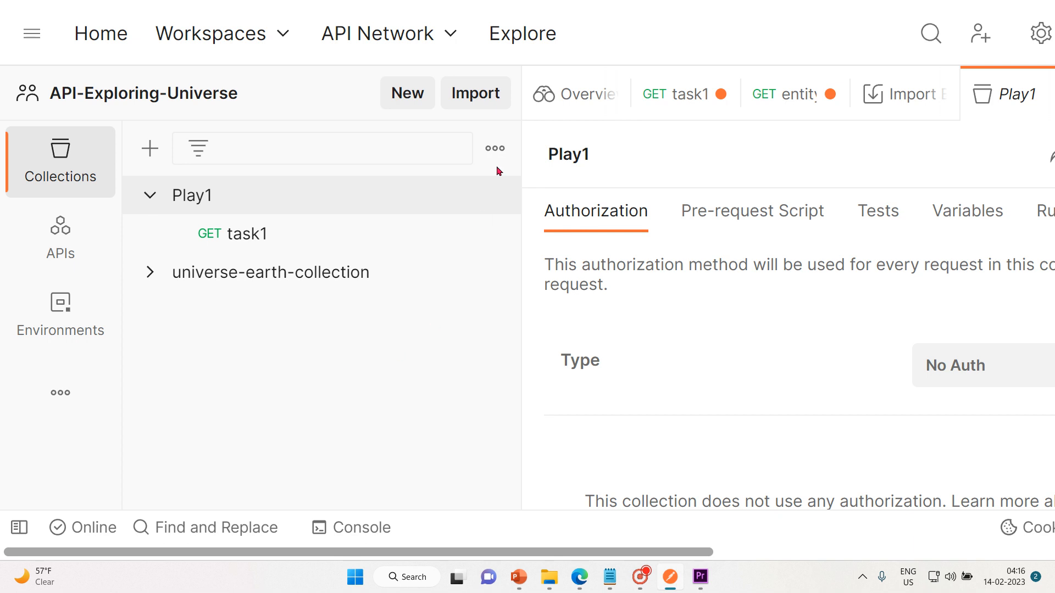
click(503, 209)
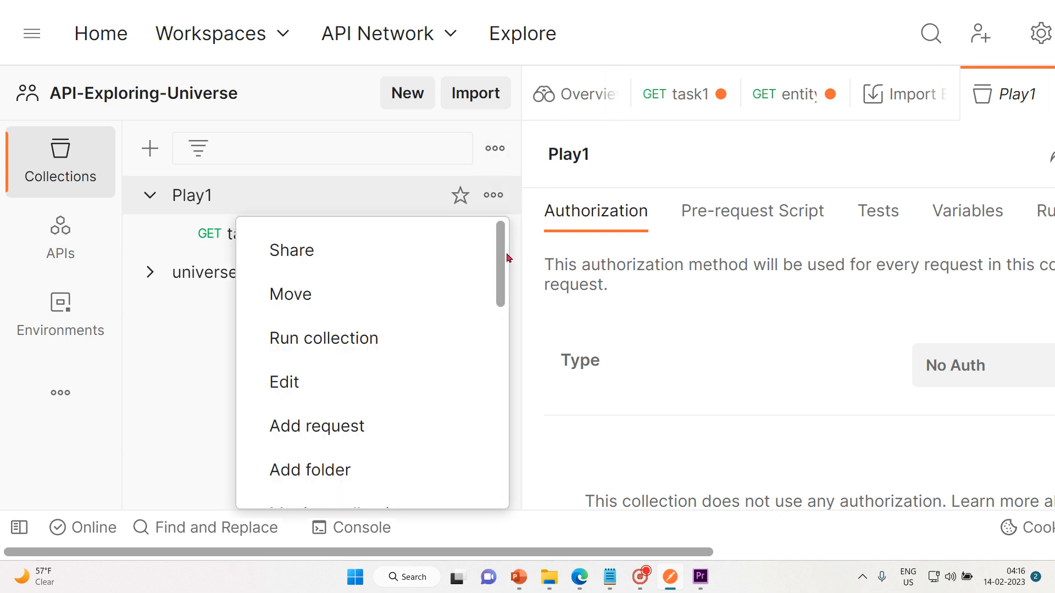
drag(502, 264, 494, 482)
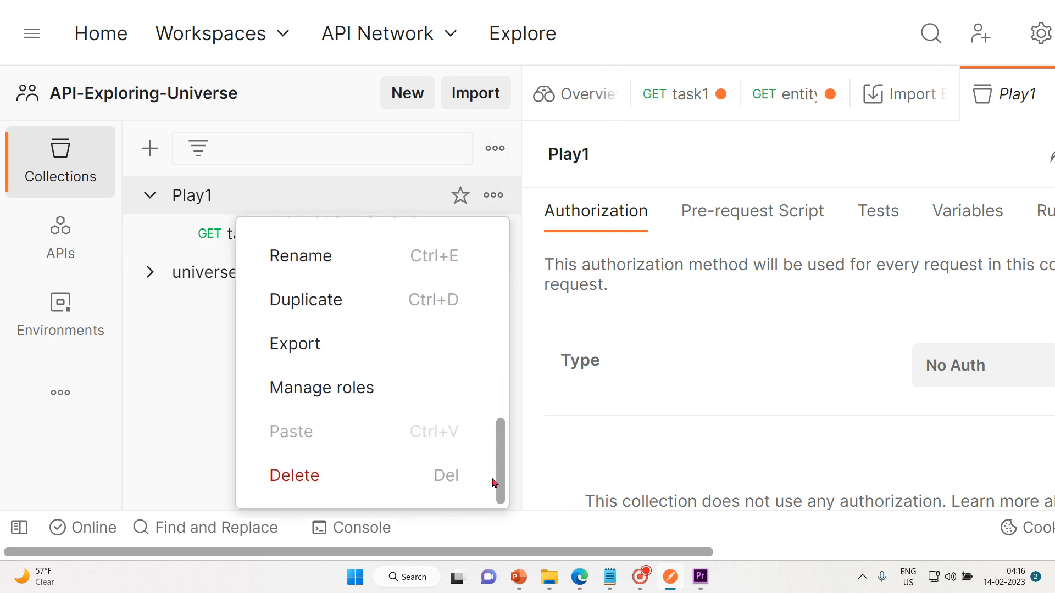
click(327, 346)
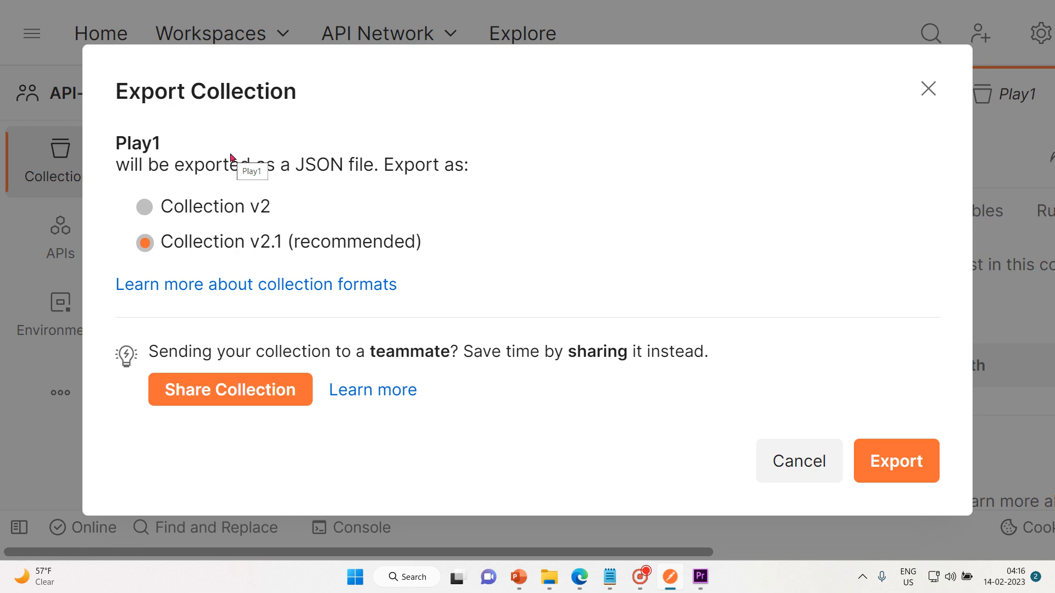
click(907, 464)
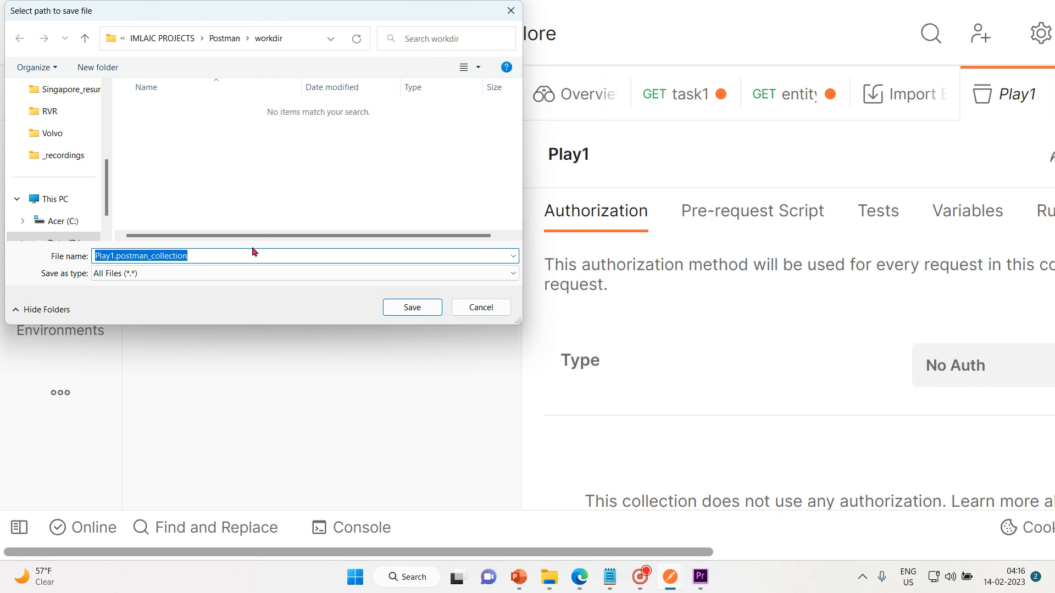
click(408, 307)
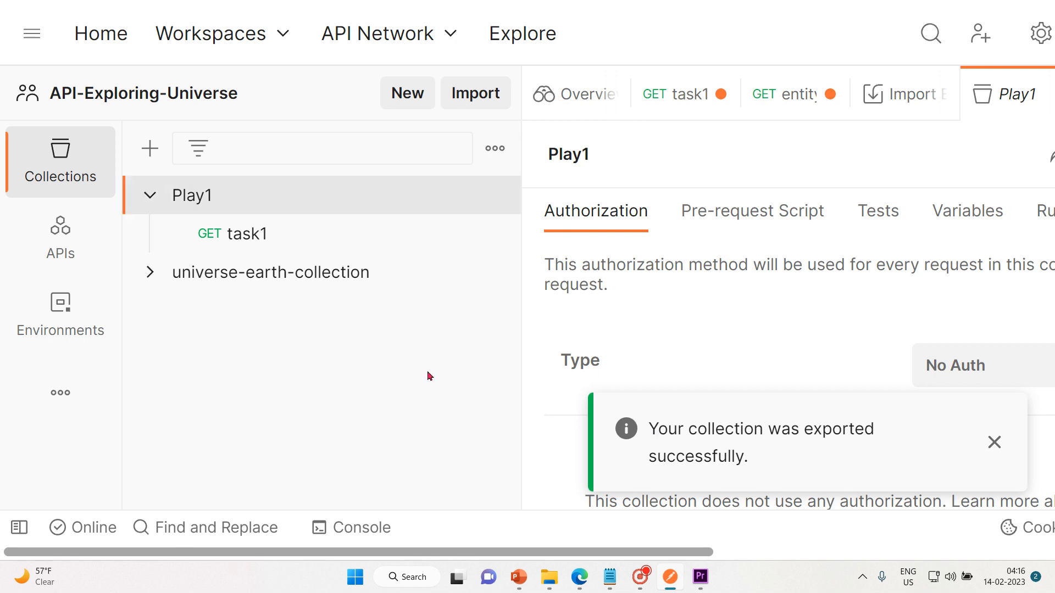
key(ctrl+minus)
key(ctrl+minus)
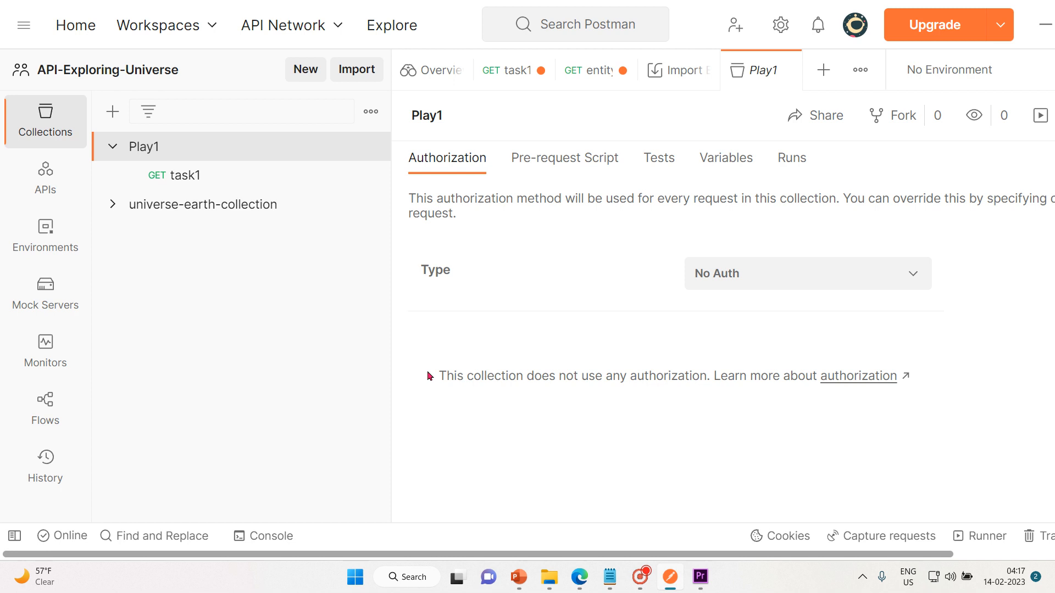
key(ctrl+minus)
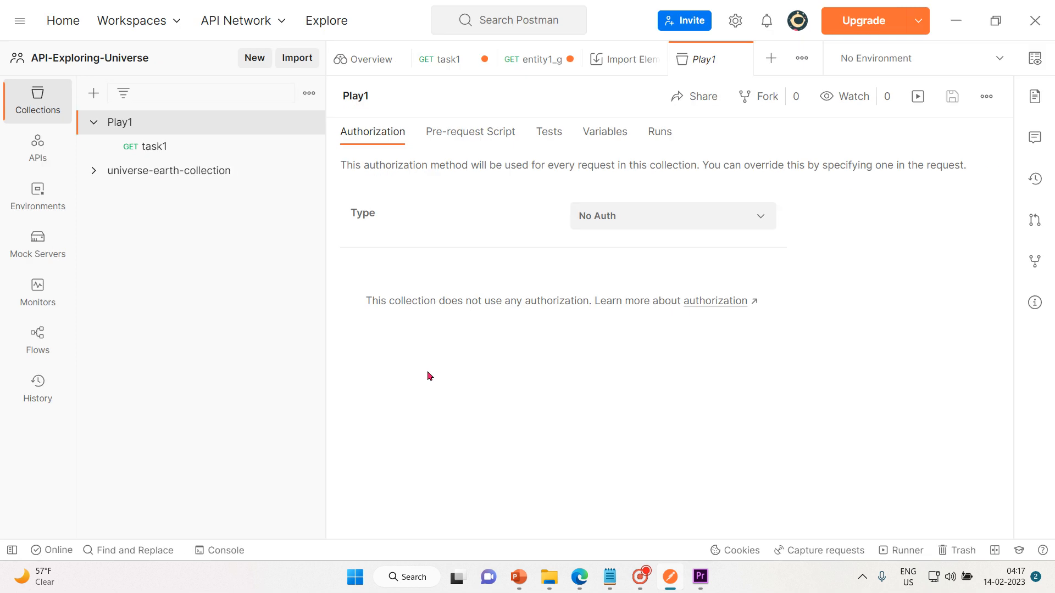
Step: View the Environments section and examine the data export and import options in the application settings
click(38, 203)
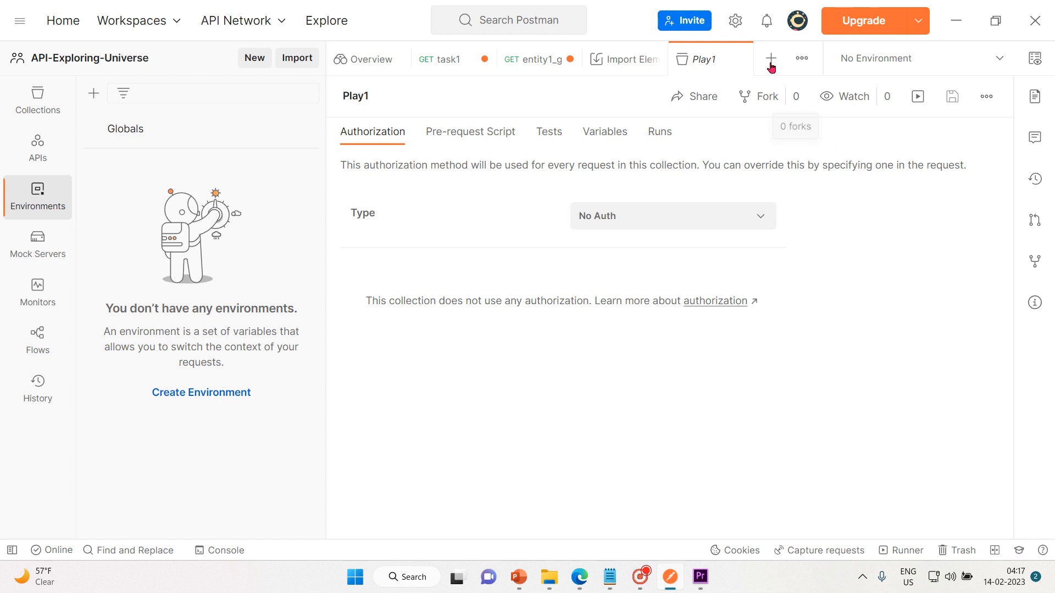
click(736, 22)
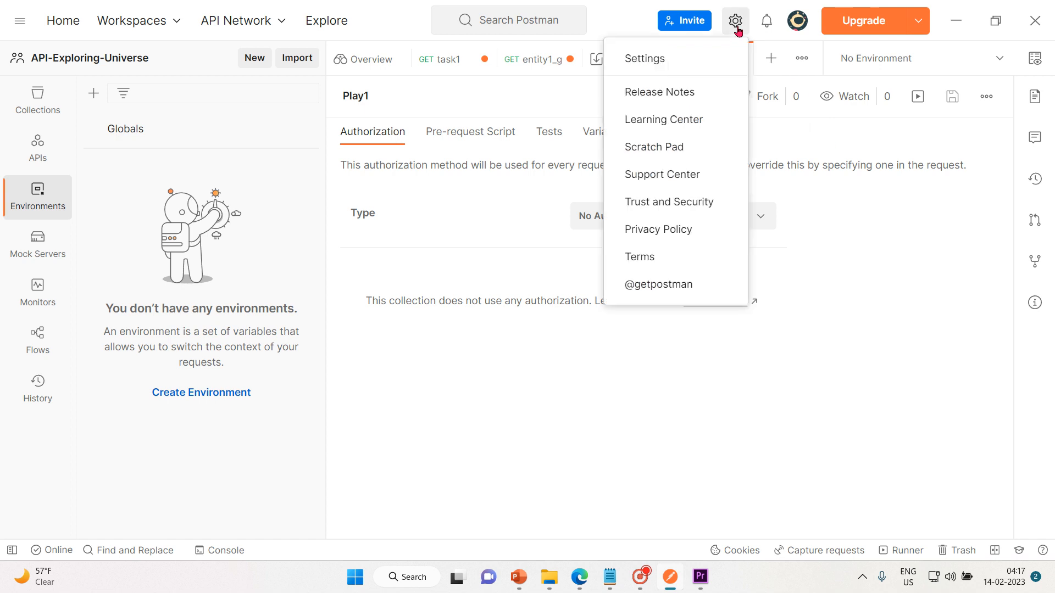
click(661, 73)
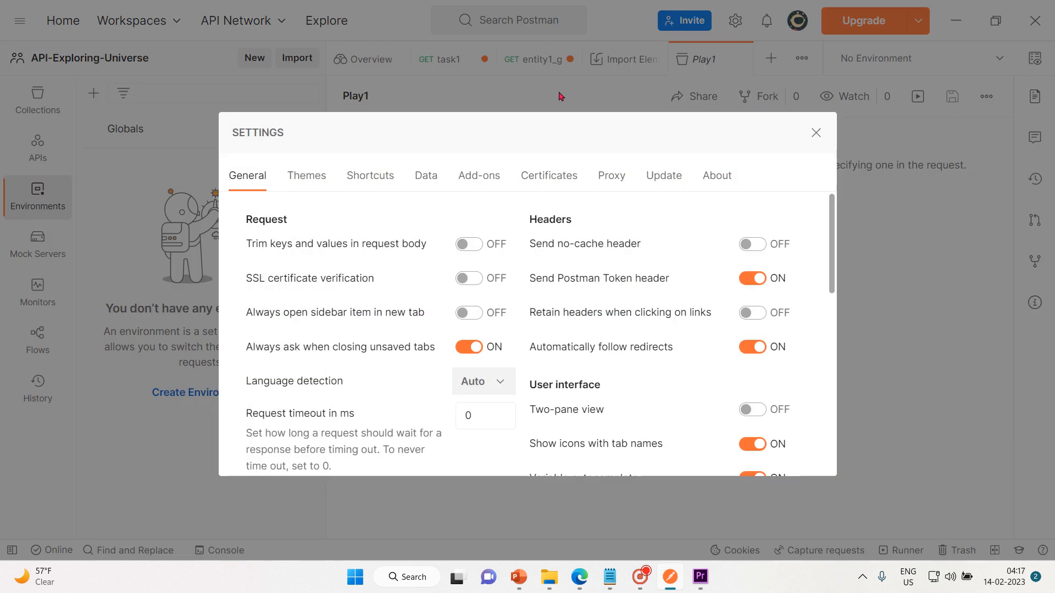
click(437, 176)
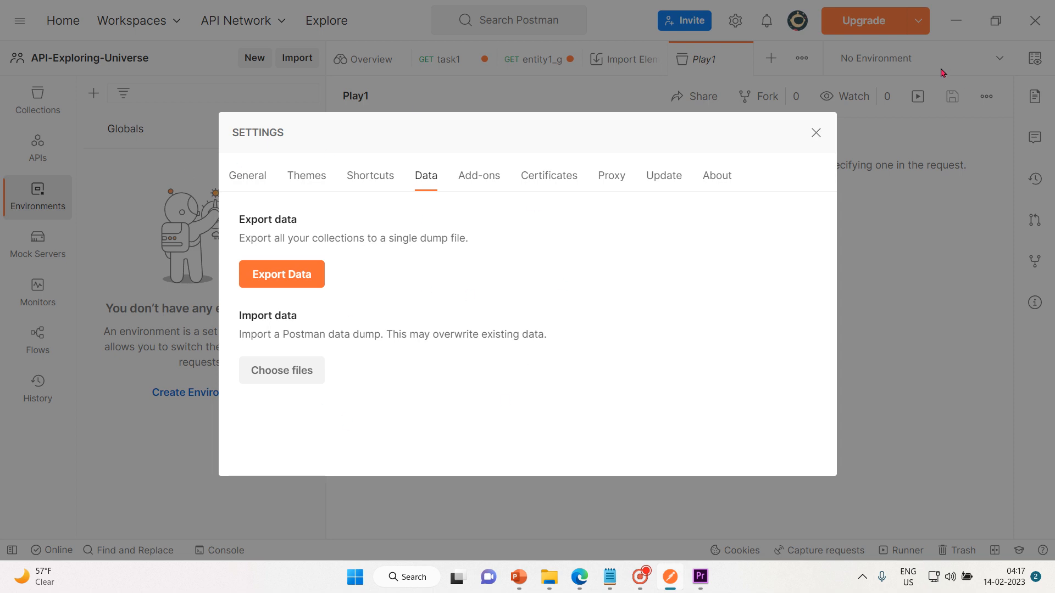
click(816, 132)
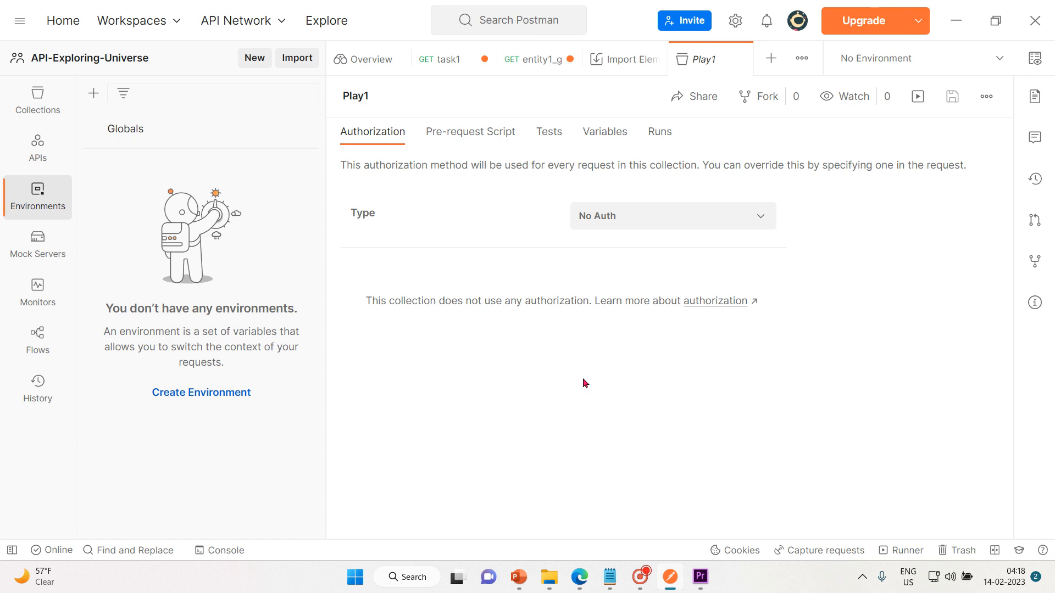
Step: Switch to the running PowerPoint slide show on importing and exporting data
mouse_move(520, 574)
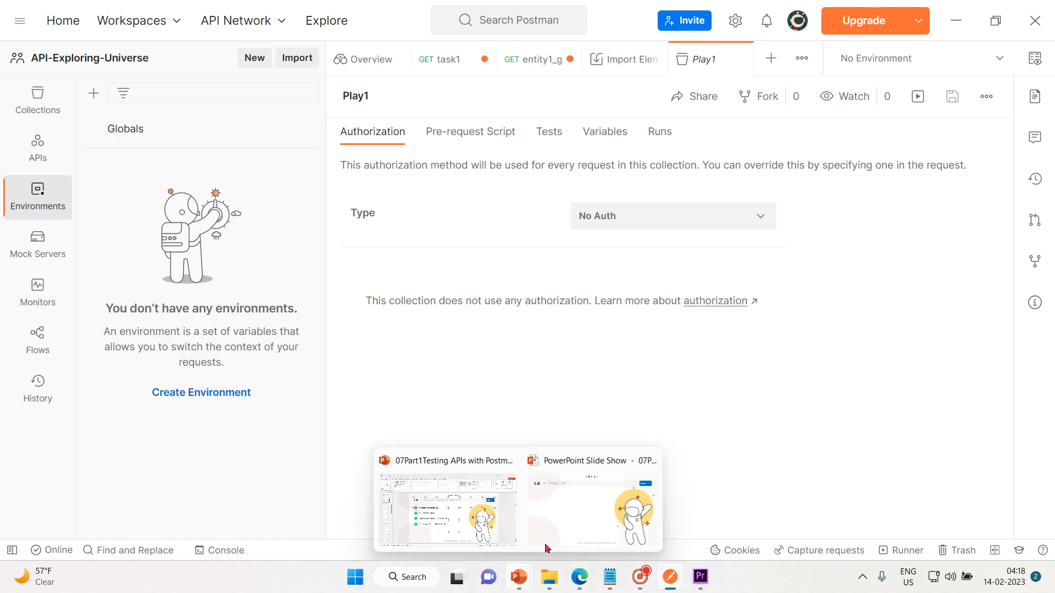
click(552, 519)
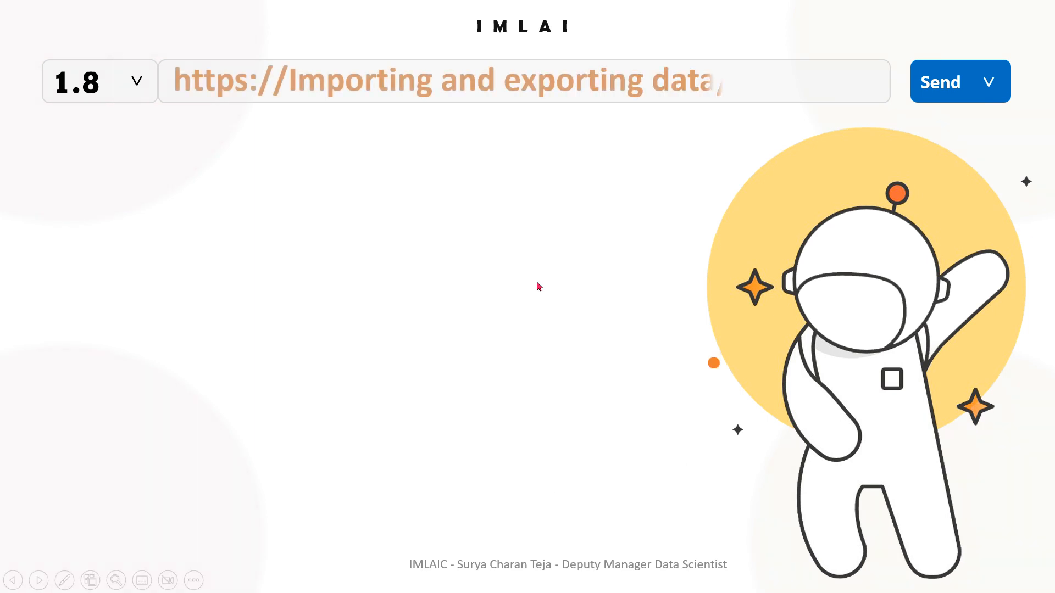